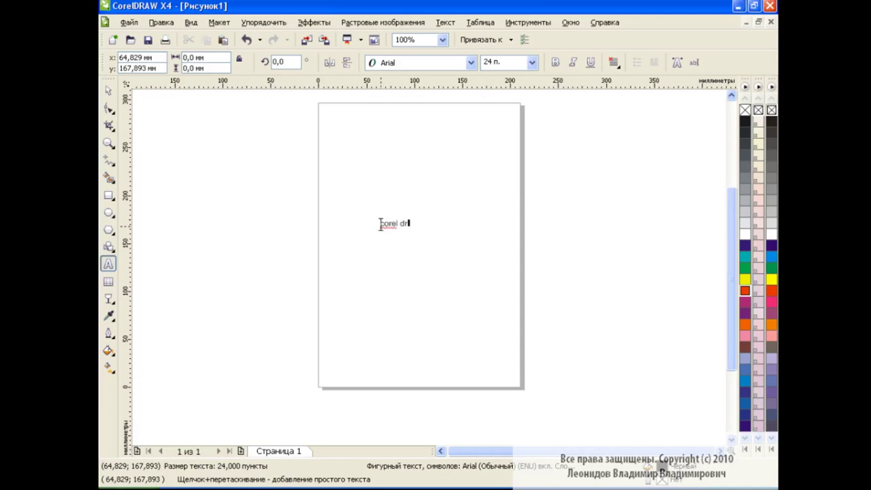
Step: Enlarge the 'corel draw' text and set its font to Arial Black
drag(422, 232, 670, 266)
drag(524, 243, 433, 222)
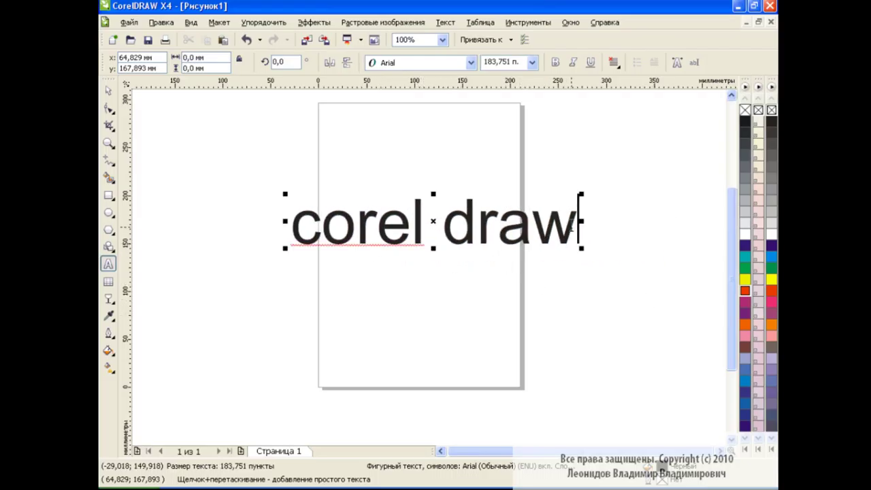
drag(578, 224, 290, 225)
click(470, 62)
click(438, 87)
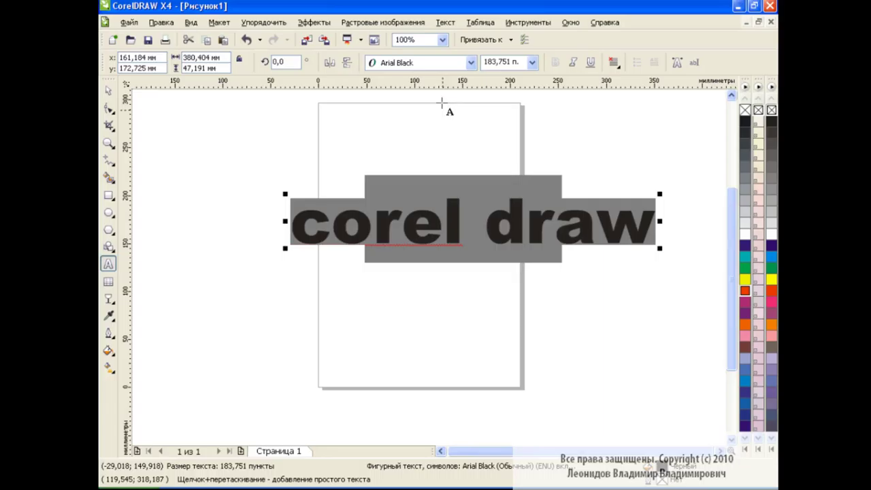
click(488, 230)
Step: Move the title left and up on the page
click(108, 90)
drag(470, 219, 425, 195)
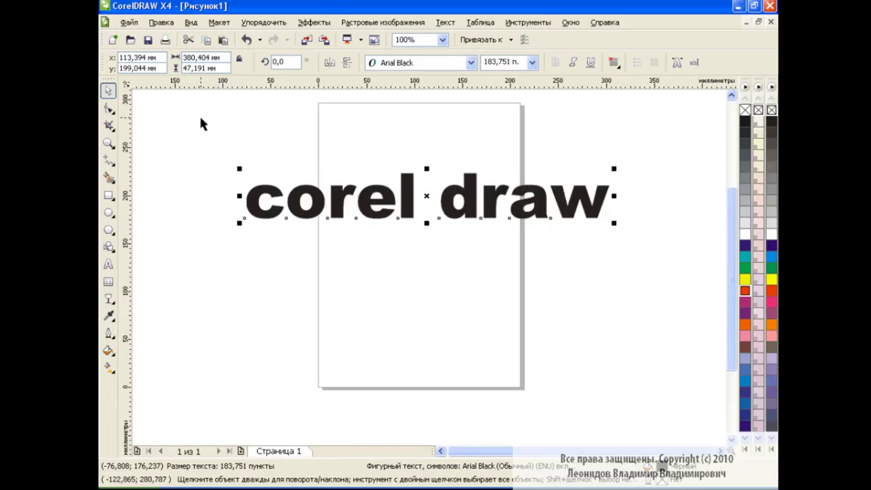
click(263, 22)
Step: Convert the title to curves and turn all 159 nodes' straight segments into curves
click(349, 259)
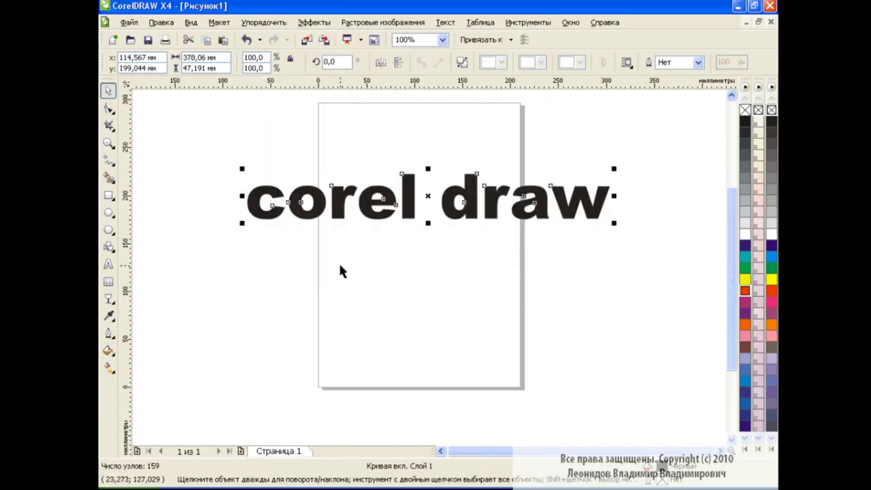
click(109, 109)
drag(225, 147, 621, 252)
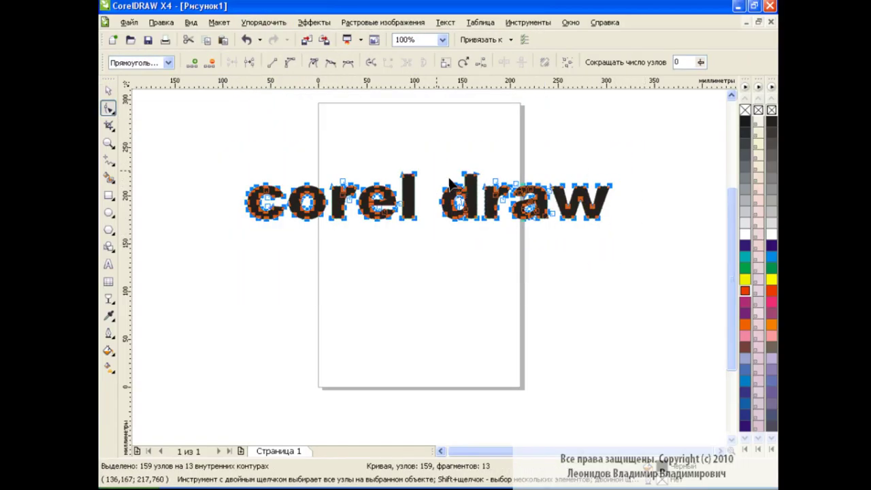
click(290, 63)
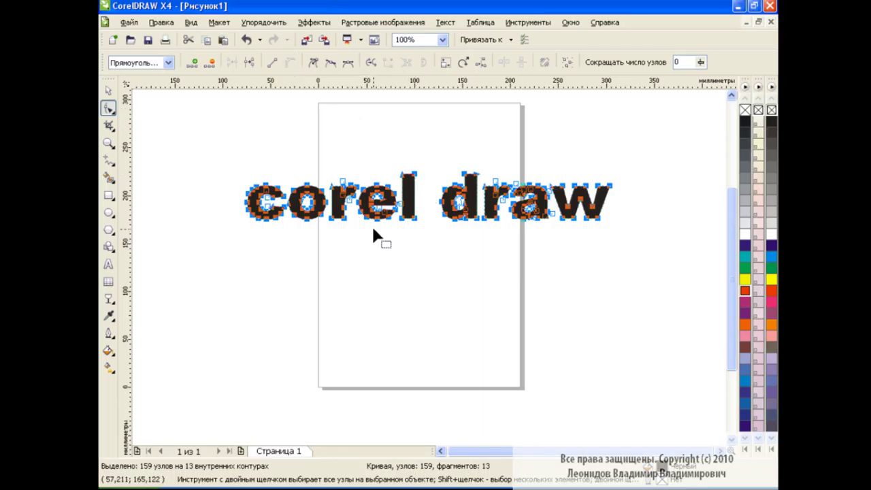
Step: Zoom the view to 200% on the title
click(109, 90)
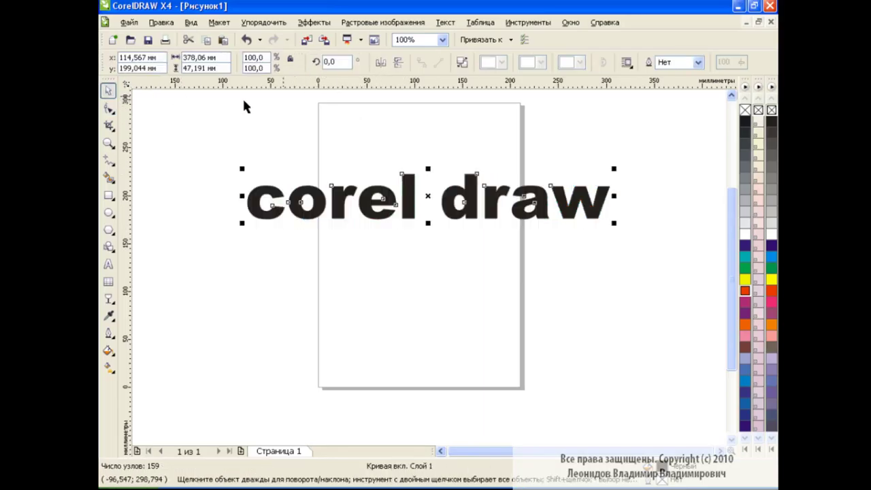
click(442, 39)
click(415, 138)
drag(507, 450, 477, 450)
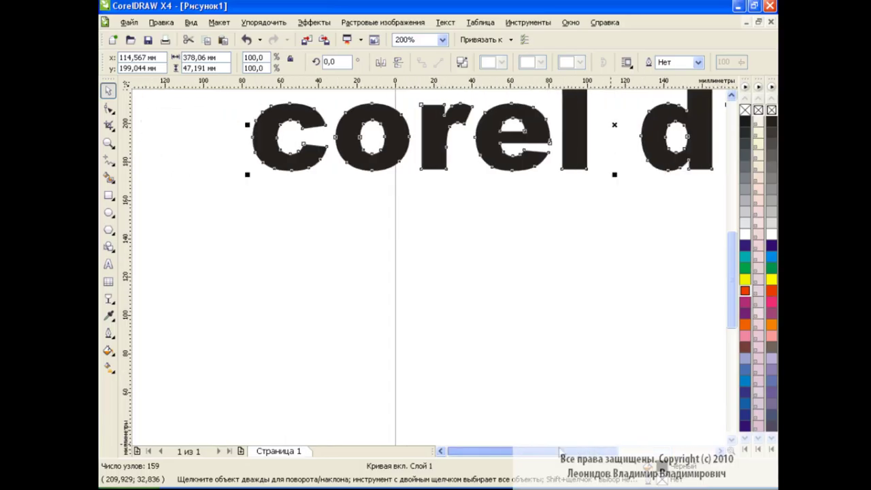
drag(732, 307, 720, 274)
Step: Pull nodes on the c, o, r and e into rough, jagged shapes
click(109, 107)
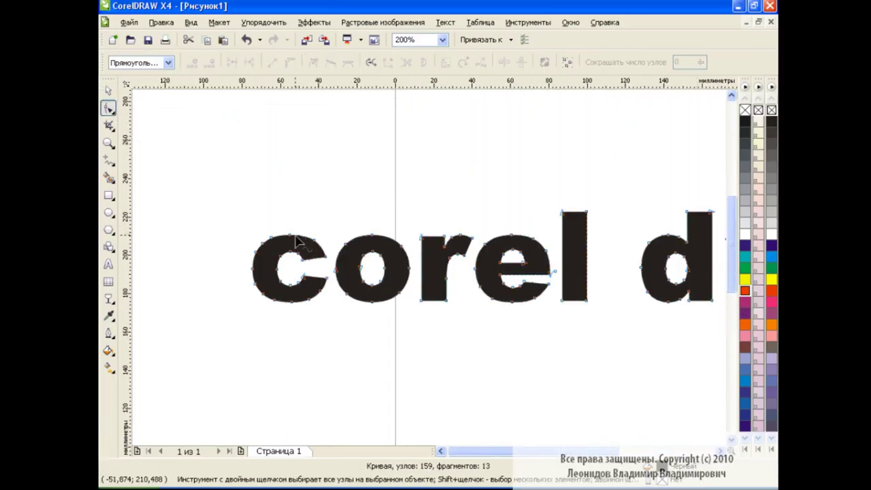
mouse_move(289, 235)
mouse_down()
mouse_move(288, 225)
mouse_move(253, 242)
mouse_move(249, 287)
mouse_move(273, 309)
mouse_move(316, 309)
mouse_move(311, 272)
mouse_up()
drag(358, 245, 393, 249)
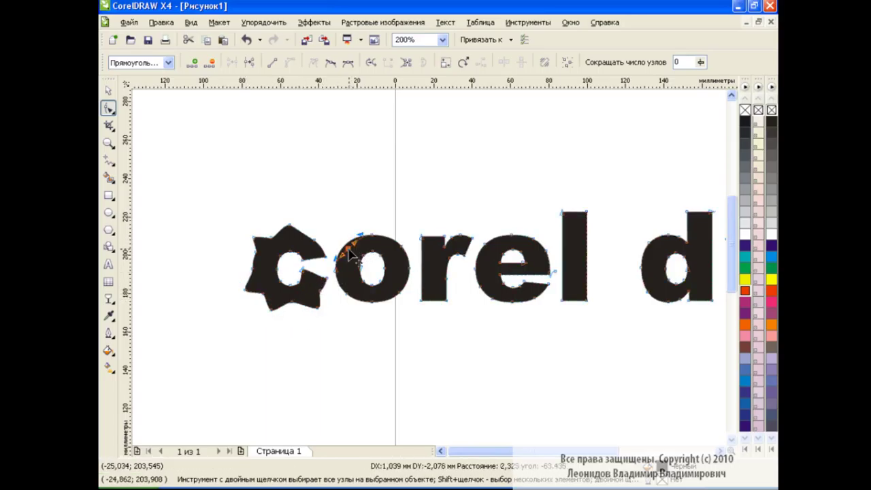
mouse_move(402, 297)
mouse_down()
mouse_move(370, 302)
mouse_move(359, 292)
mouse_move(342, 303)
mouse_move(354, 290)
mouse_move(402, 290)
mouse_up()
drag(430, 244, 466, 225)
drag(468, 262, 452, 289)
drag(517, 238, 511, 255)
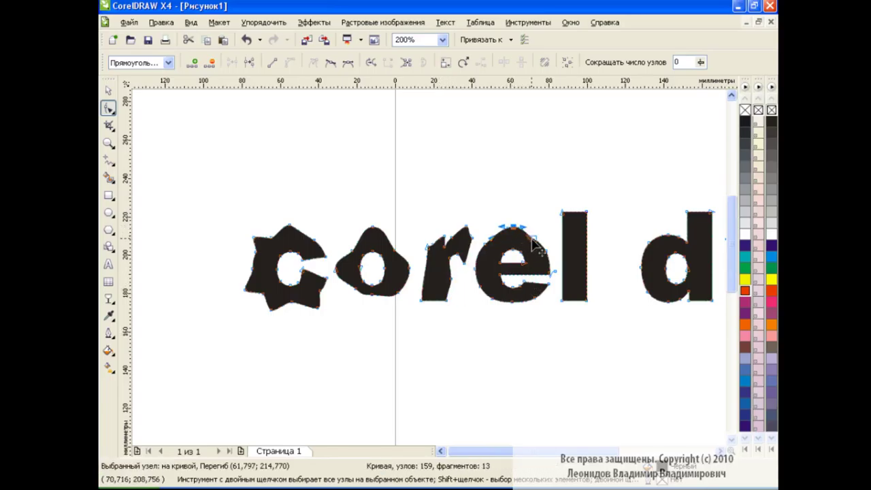
drag(515, 300, 513, 293)
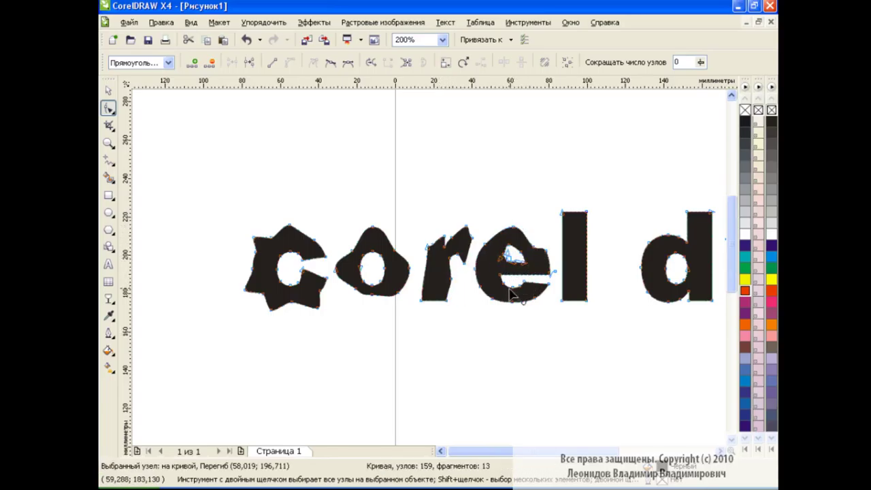
click(578, 450)
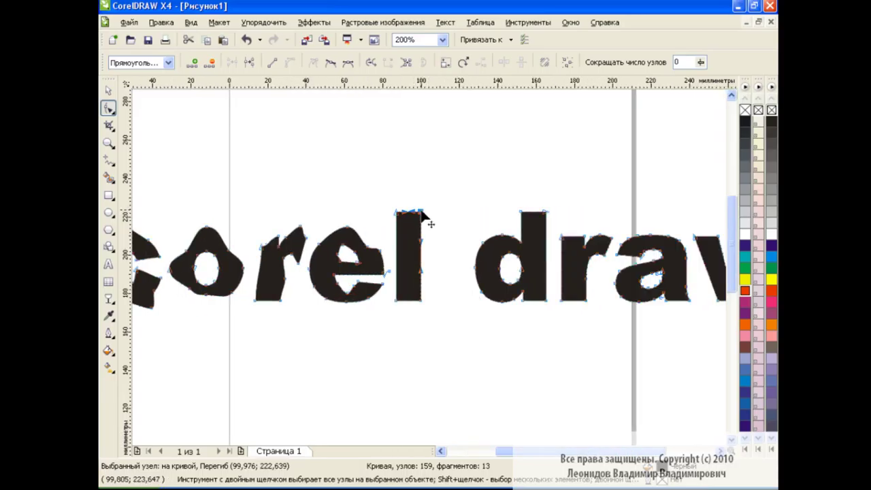
Step: Distort the l, d, r and a by dragging their nodes out of place
drag(422, 214, 403, 219)
drag(522, 213, 500, 225)
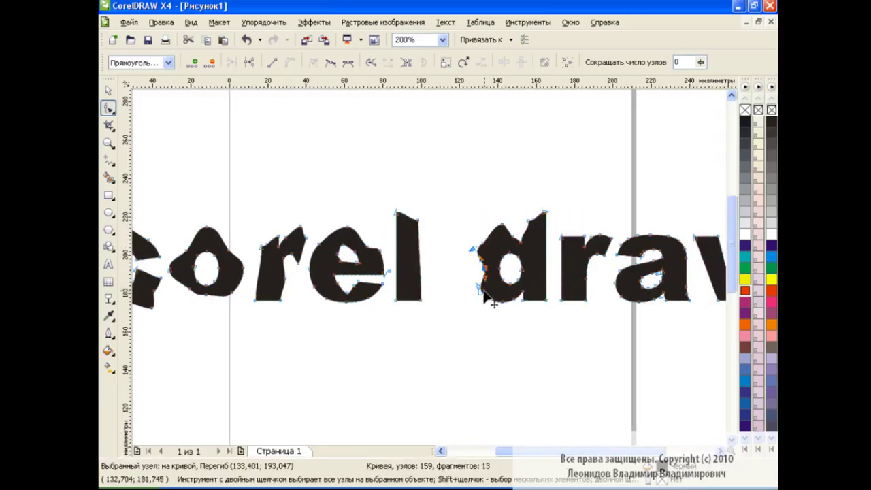
drag(474, 271, 515, 307)
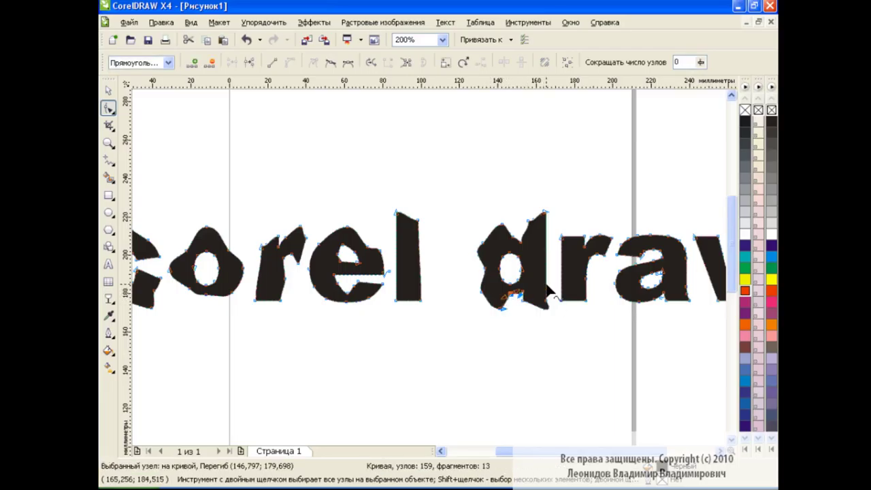
drag(546, 217, 549, 194)
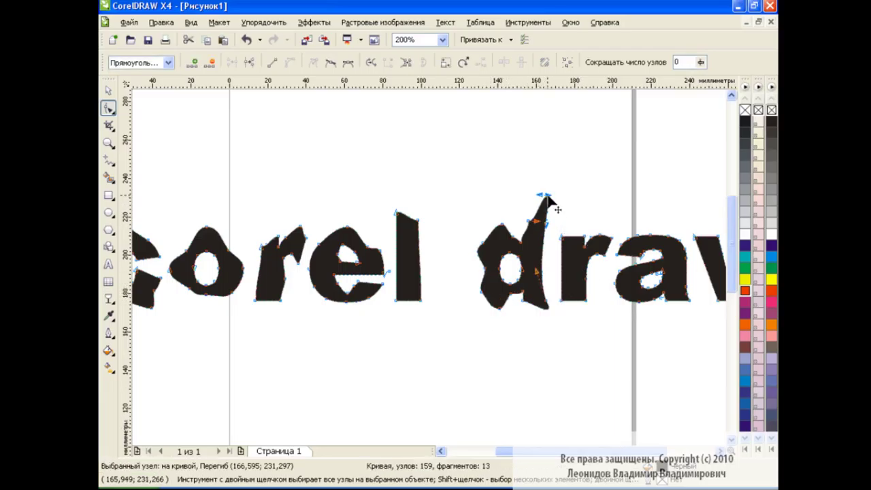
scroll(534, 363, right, 3)
drag(450, 241, 459, 257)
drag(506, 239, 510, 226)
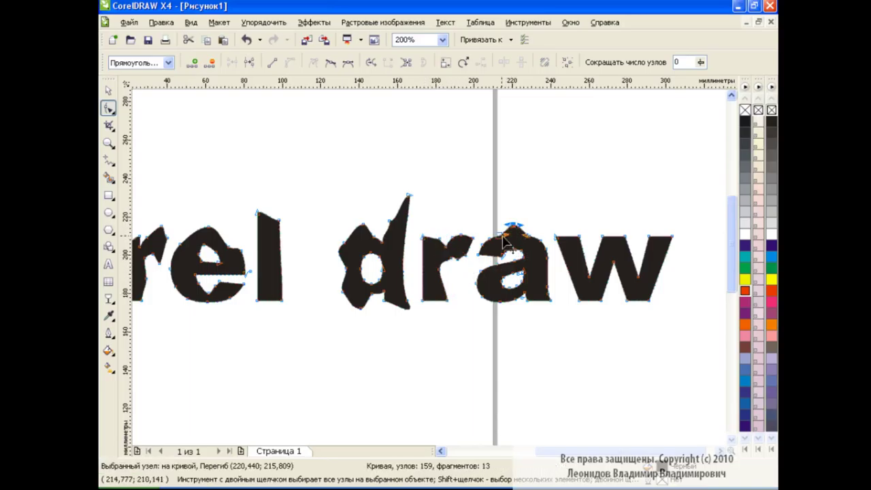
drag(522, 288, 528, 291)
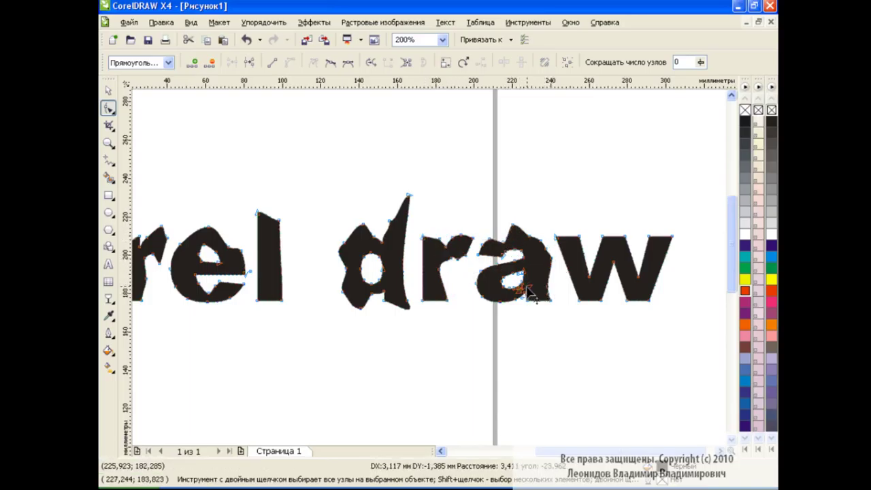
Step: Narrow and pull down the w, then zoom out to 100%
click(607, 246)
drag(678, 244, 665, 250)
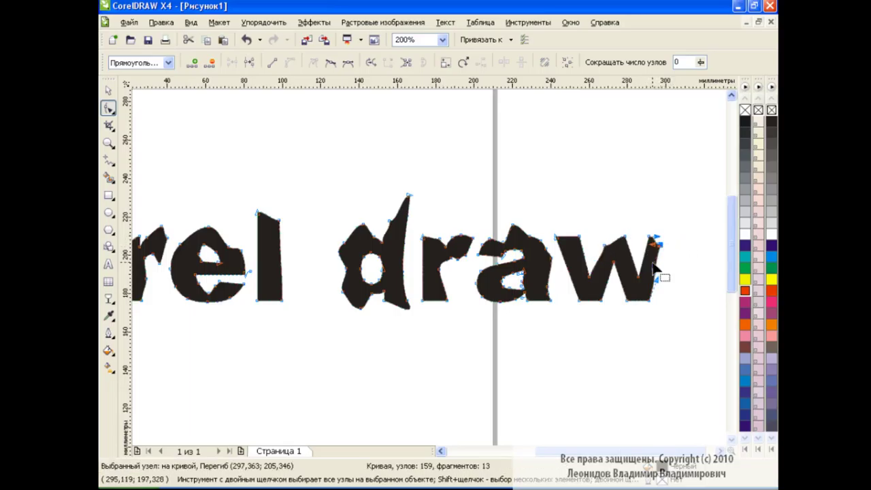
drag(579, 243, 601, 286)
click(443, 40)
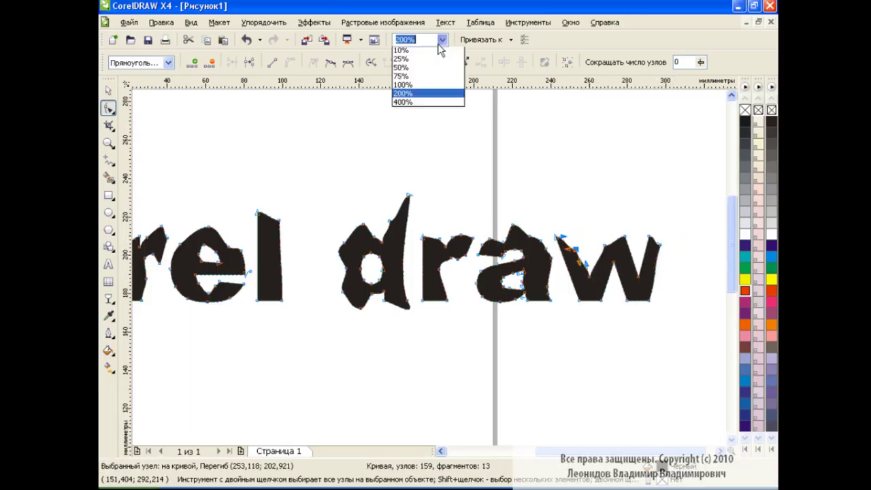
click(418, 130)
click(108, 91)
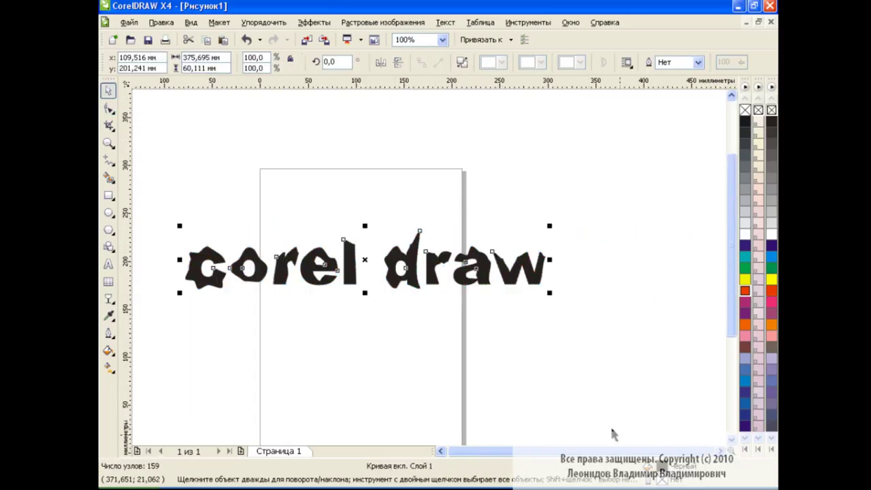
Step: Drag-copy the distorted title just below the original and zoom to 200% for node editing
scroll(479, 451, left, 2)
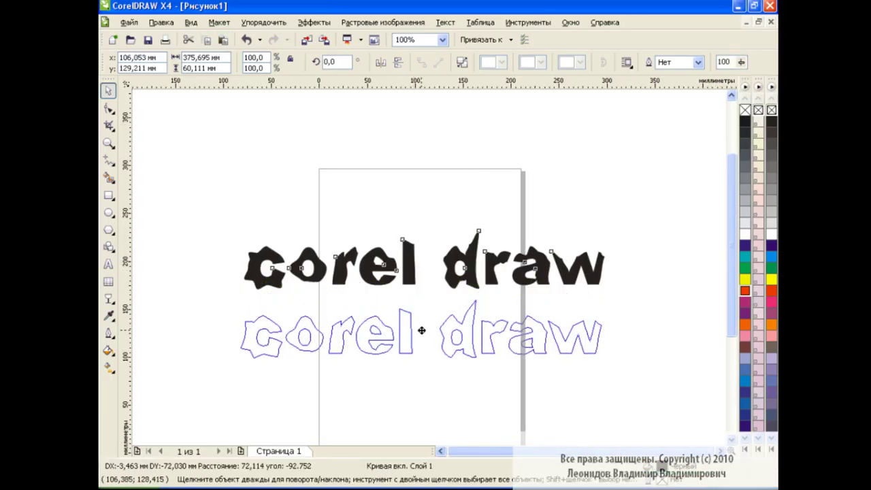
drag(424, 259, 430, 319)
click(442, 39)
click(416, 136)
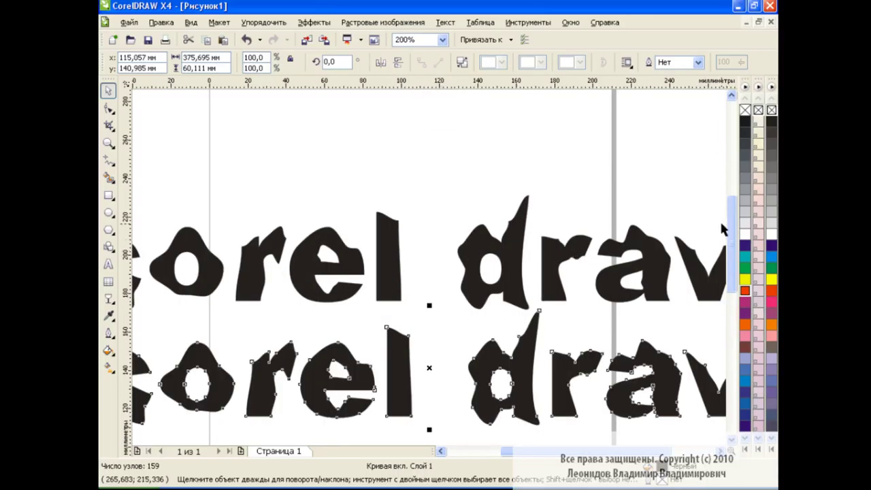
drag(731, 220, 731, 248)
scroll(314, 100, left, 5)
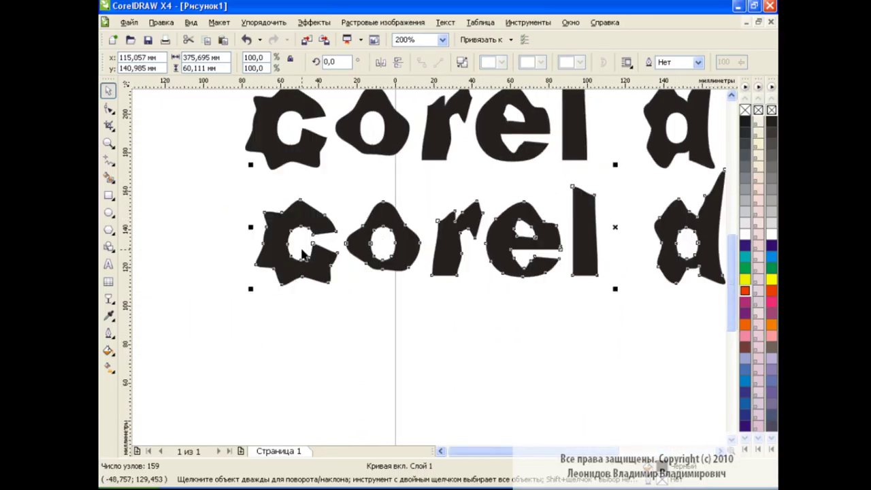
click(109, 107)
Step: Reshape the c, o, r and e of the second copy by dragging nodes
drag(308, 204, 266, 217)
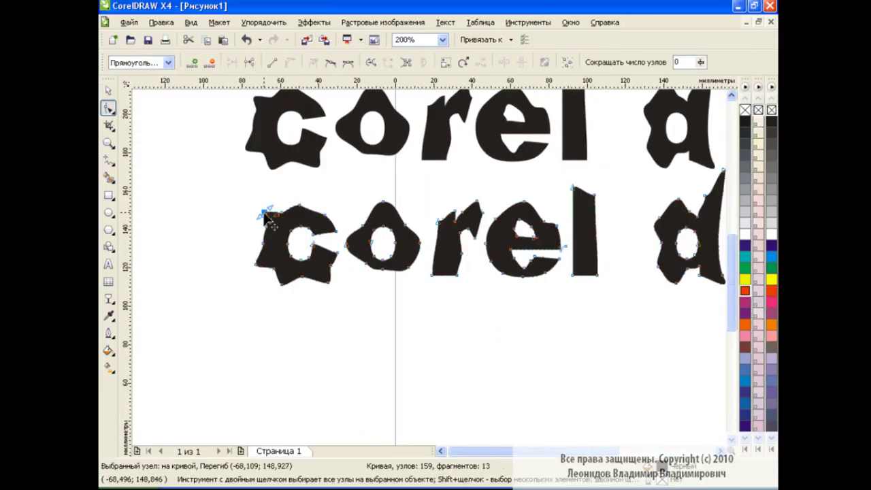
drag(257, 264, 273, 275)
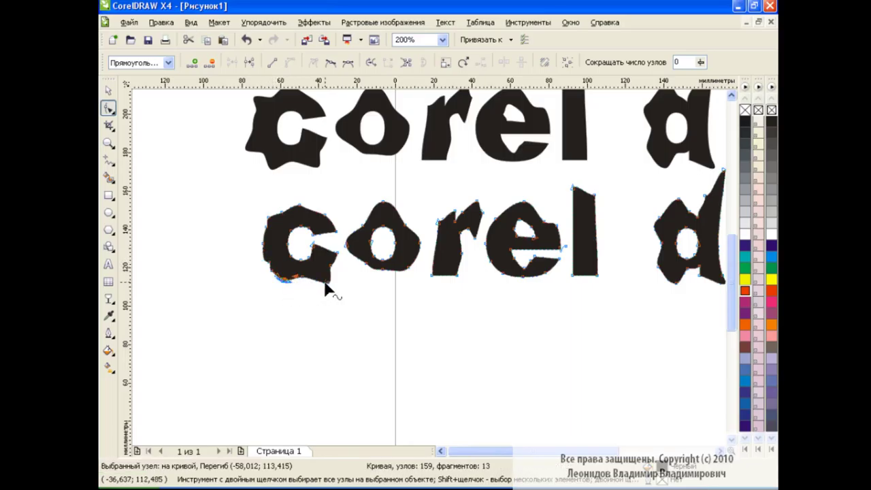
drag(324, 283, 315, 252)
drag(372, 206, 355, 219)
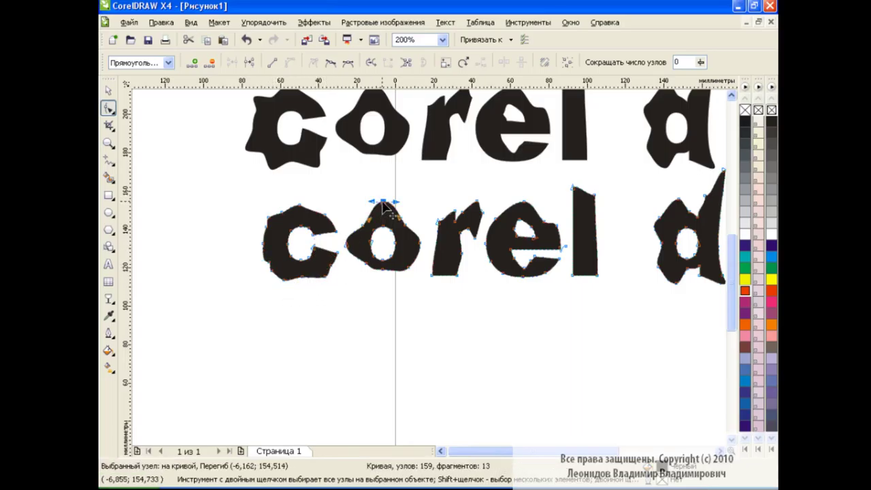
drag(406, 230, 430, 217)
drag(463, 259, 454, 252)
drag(551, 224, 550, 215)
Step: Distort the second copy's l, e, d and a outlines
drag(573, 186, 581, 210)
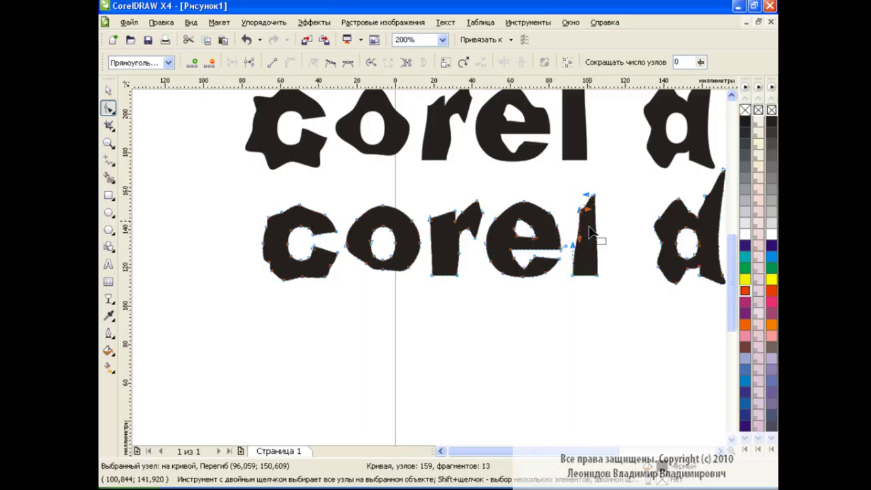
drag(531, 280, 525, 261)
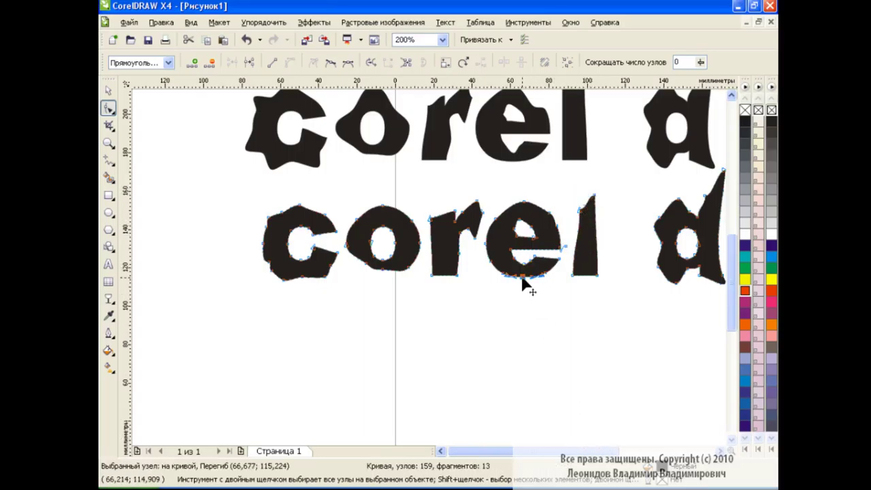
scroll(549, 440, right, 5)
drag(434, 243, 457, 231)
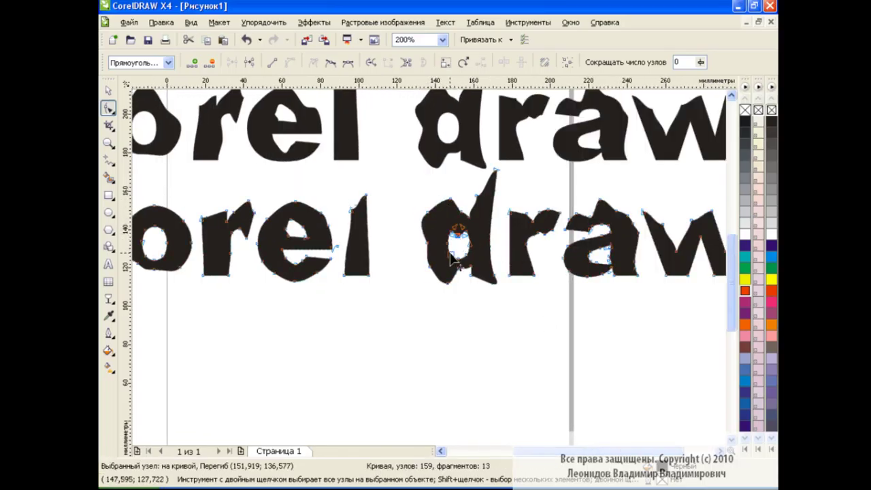
drag(446, 288, 426, 266)
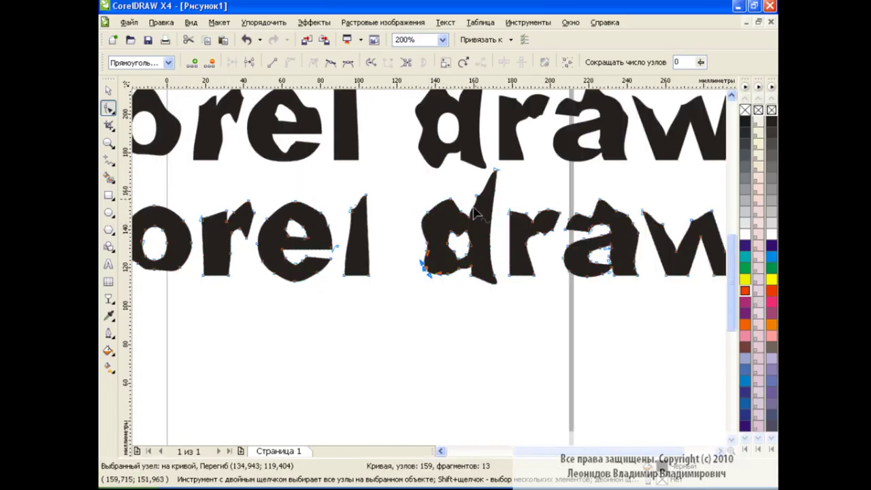
mouse_move(494, 172)
mouse_down()
mouse_move(477, 190)
mouse_move(476, 181)
mouse_up()
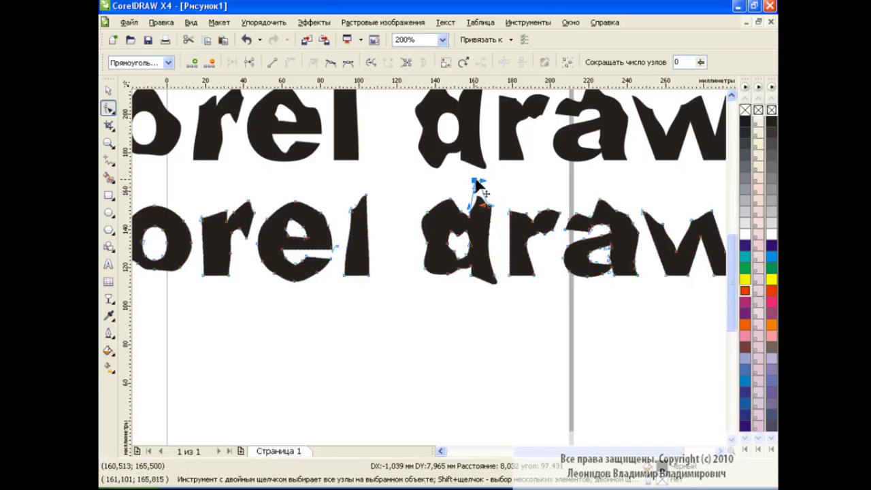
click(599, 208)
drag(612, 280, 621, 276)
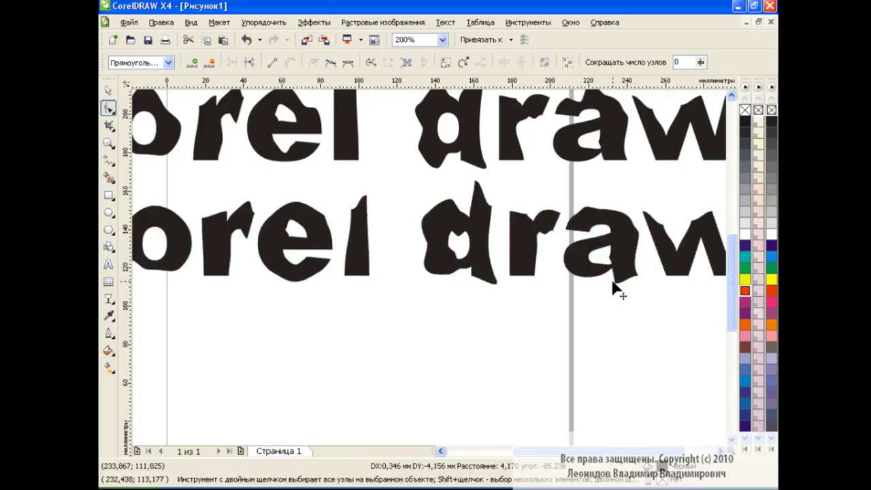
Step: Pull the top-left and top-right of the second copy's w out of shape
drag(608, 451, 672, 454)
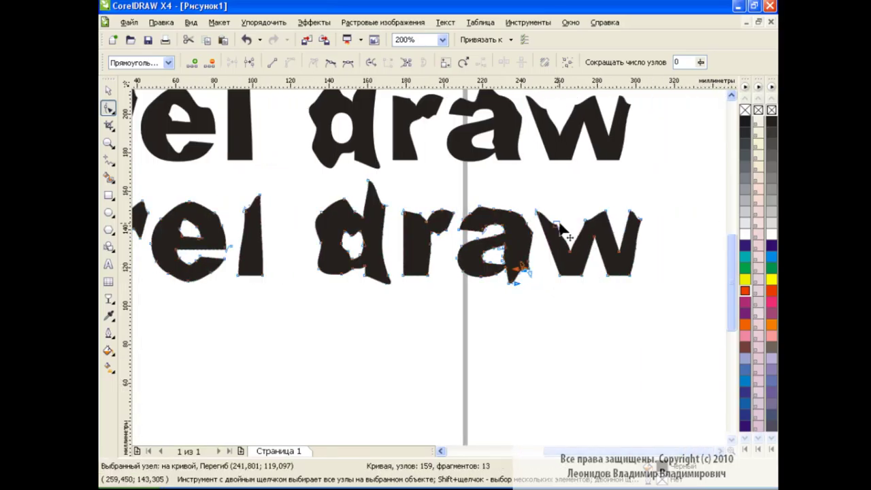
drag(538, 215, 544, 235)
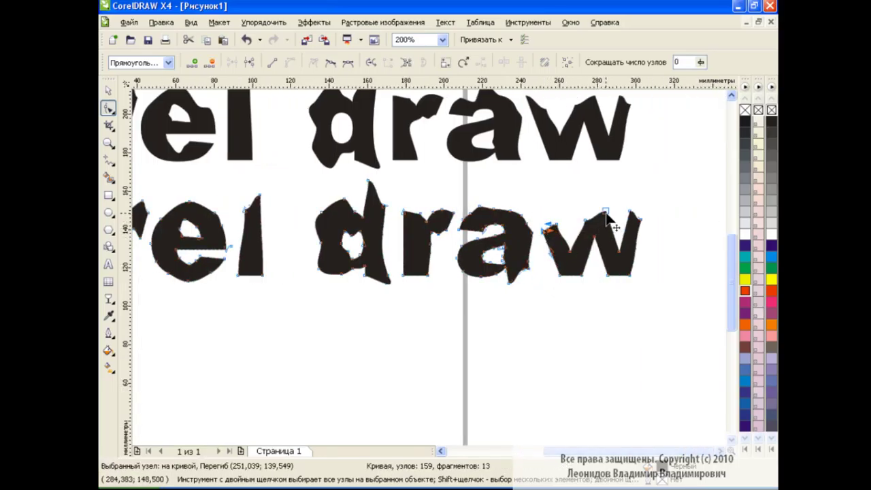
drag(631, 222, 635, 219)
click(620, 272)
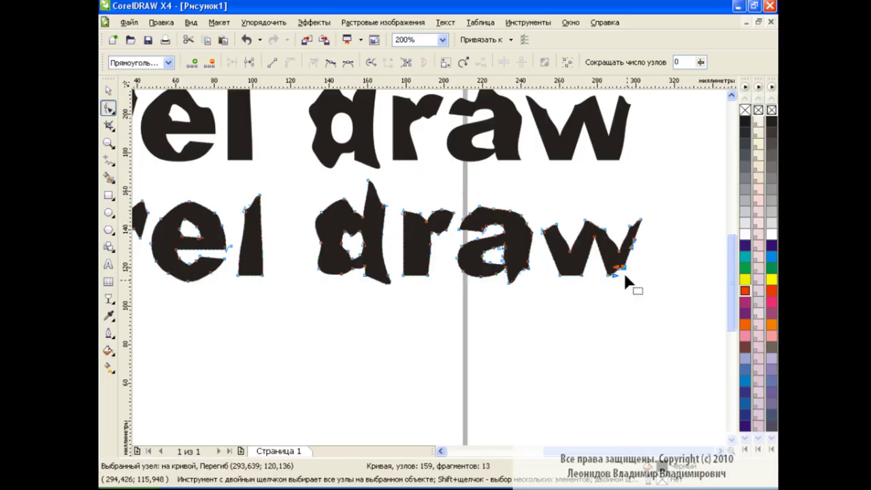
Step: Zoom out to the whole page and drag a third copy of the title below
click(442, 39)
click(415, 129)
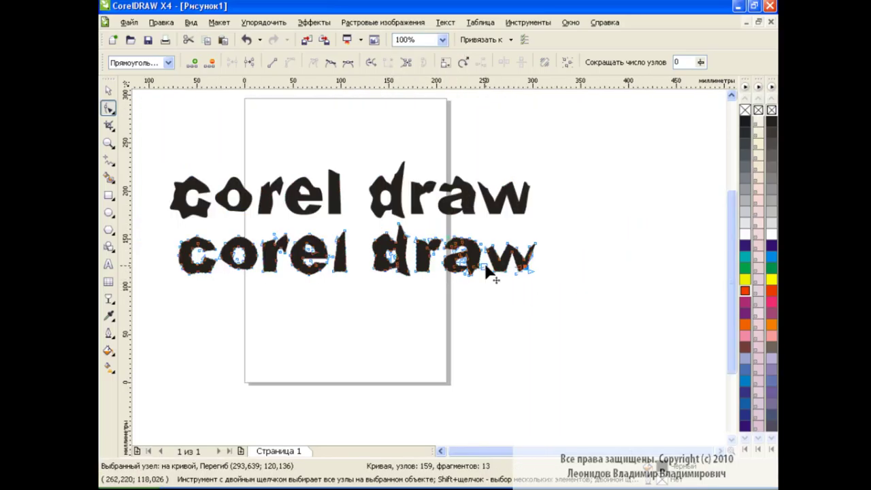
click(108, 93)
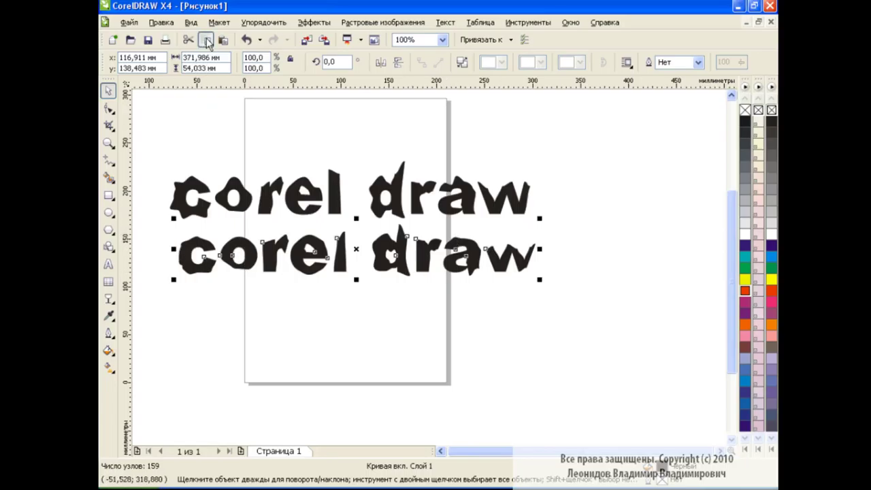
drag(356, 251, 356, 317)
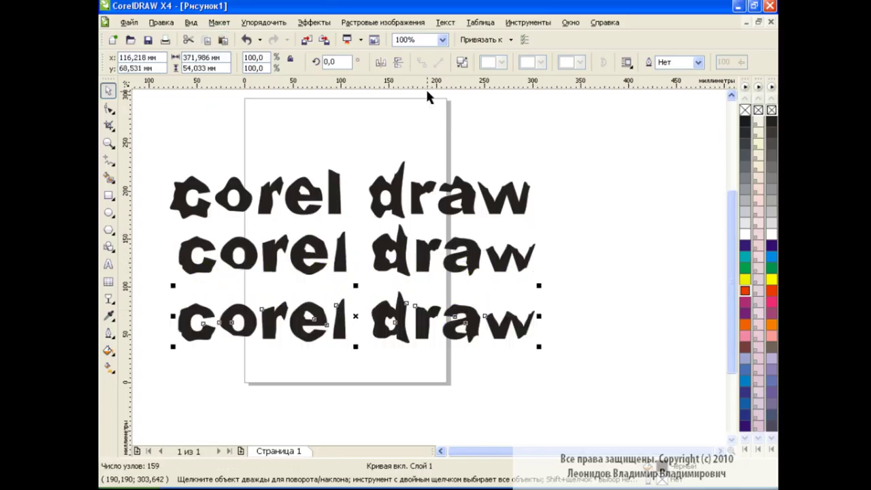
Step: Zoom to 200% and pull the third copy's c lower inner curve upward
click(442, 39)
click(403, 138)
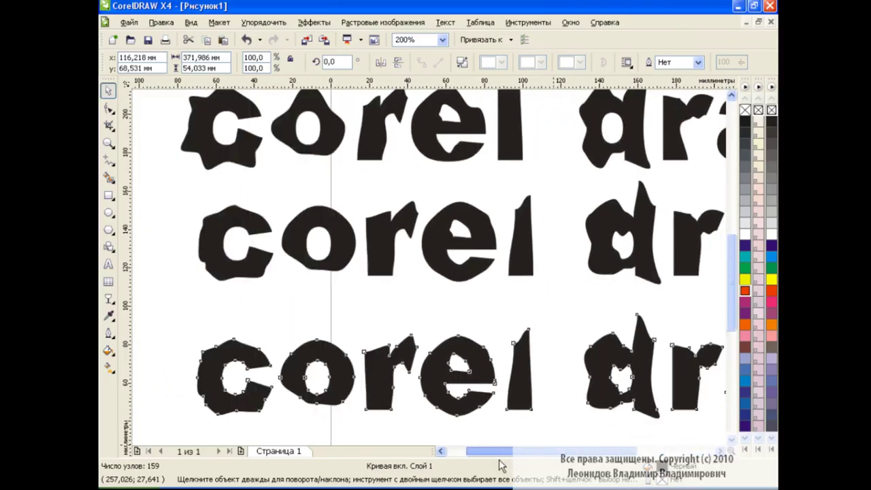
scroll(727, 283, down, 2)
click(109, 109)
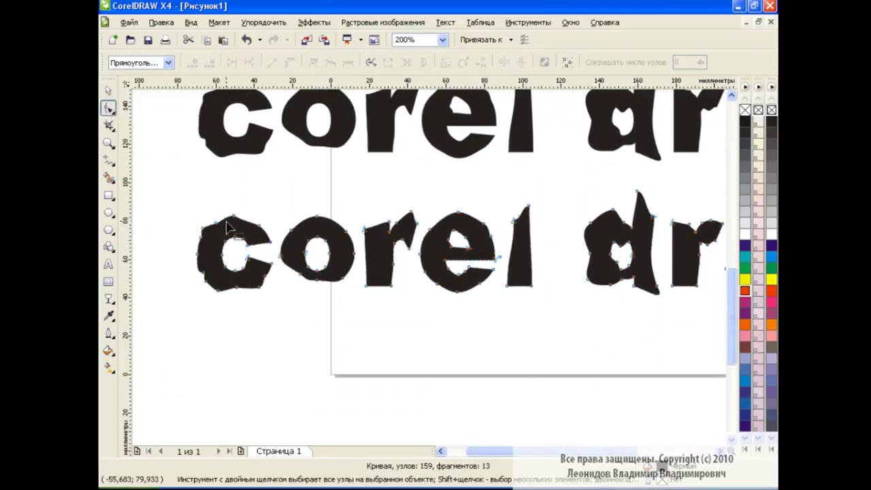
click(219, 219)
click(256, 220)
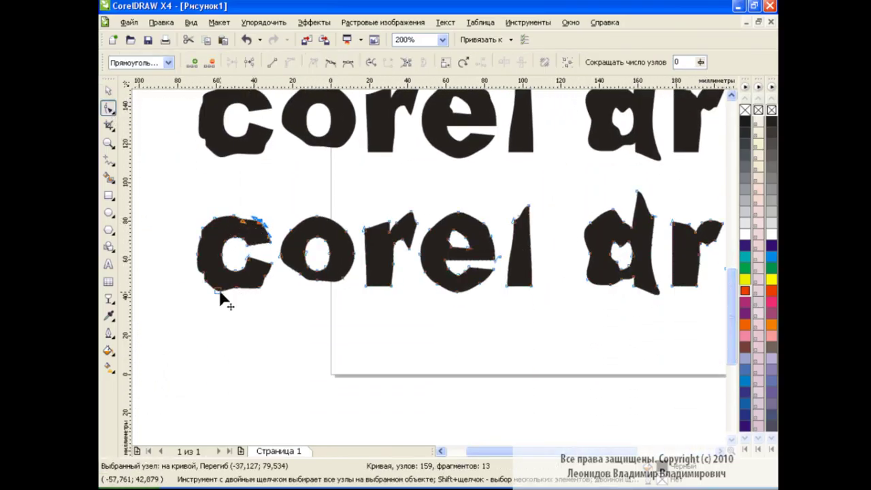
drag(238, 290, 225, 261)
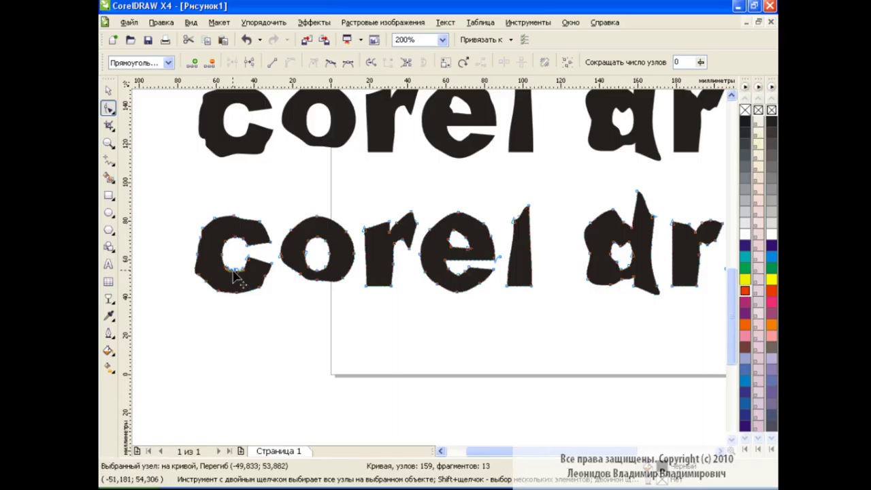
Step: Select nodes on the third copy's o, r, e and l
click(318, 285)
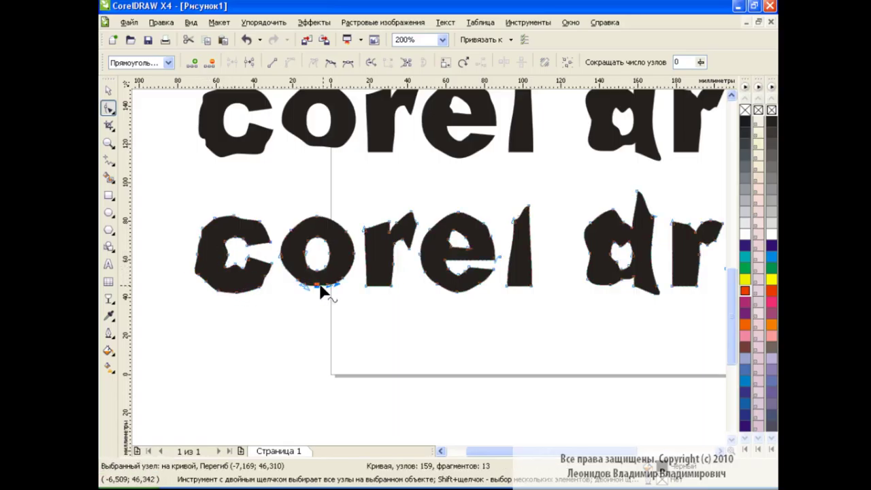
click(393, 271)
click(408, 223)
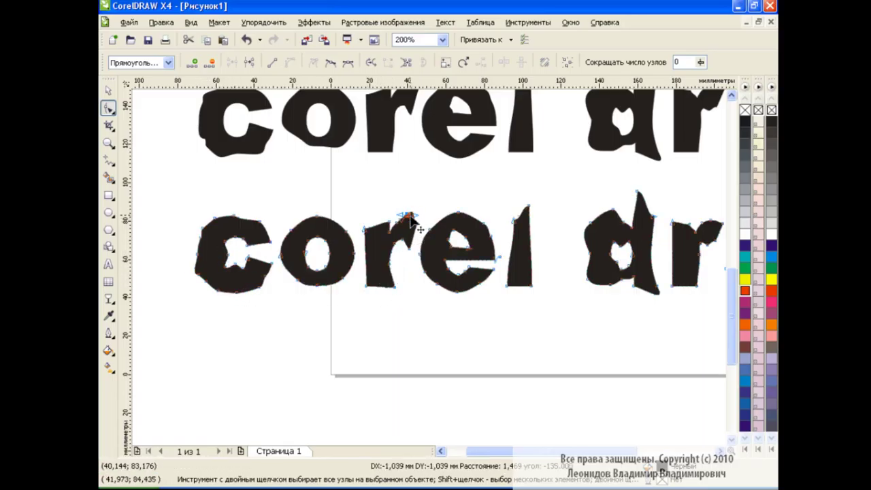
click(475, 257)
click(471, 231)
click(471, 274)
click(529, 205)
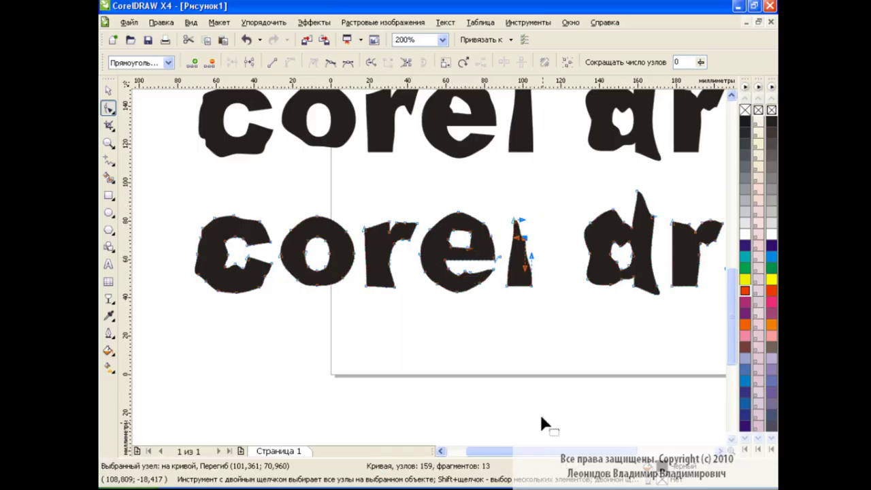
Step: Roughen the third copy's d, r and a by dragging their nodes
scroll(536, 381, right, 1)
scroll(477, 306, right, 1)
drag(416, 209, 406, 223)
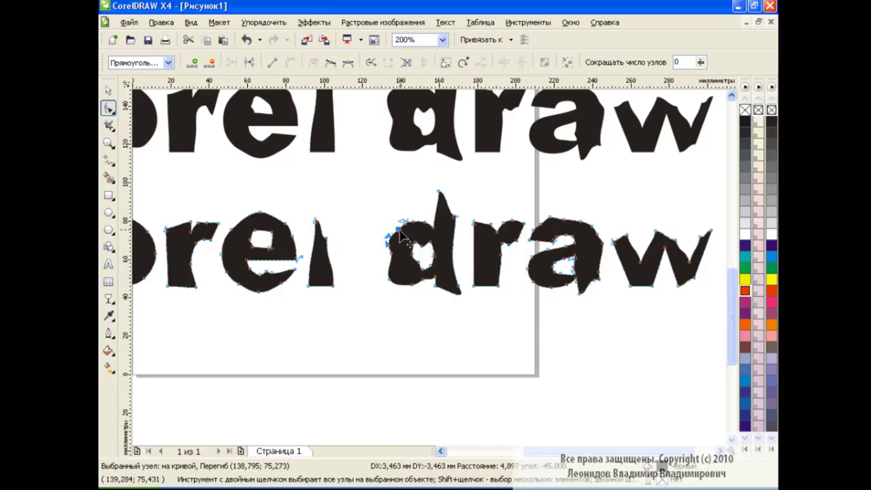
drag(440, 194, 443, 219)
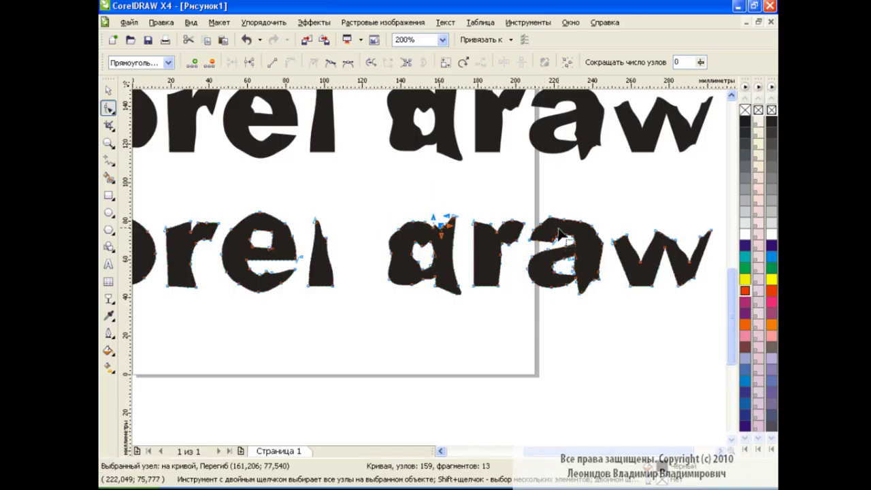
drag(510, 265, 489, 254)
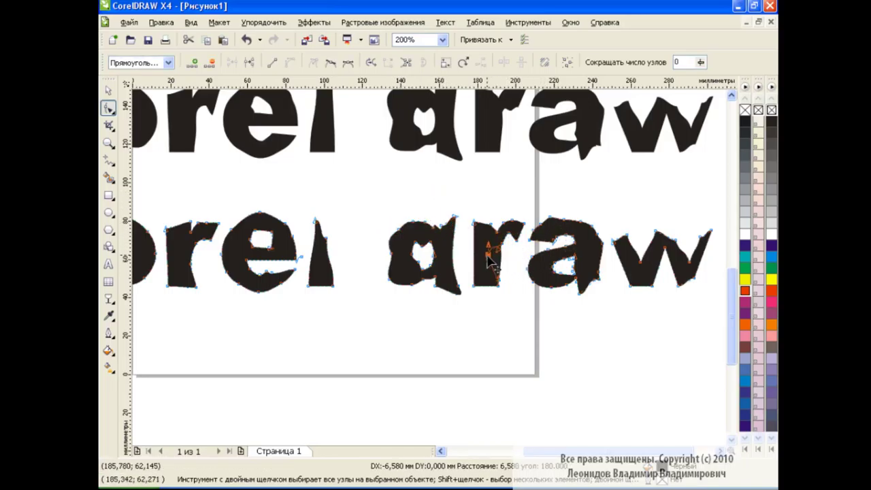
drag(549, 218, 552, 211)
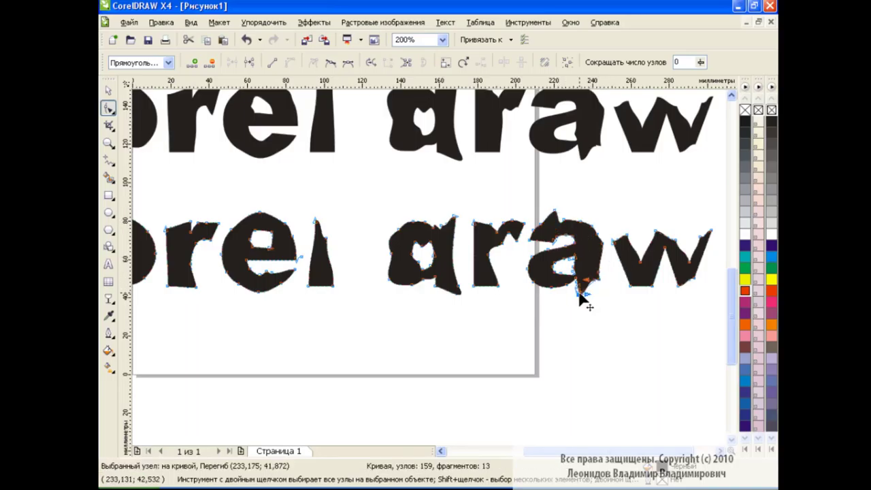
drag(583, 291, 599, 286)
Step: Pick nodes on the a and w, then zoom out to 100% to view all three copies
click(595, 274)
click(627, 253)
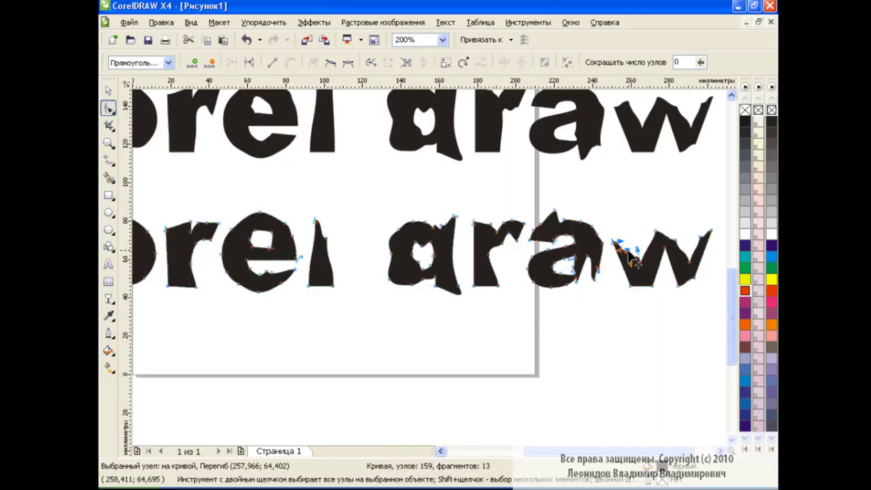
click(710, 253)
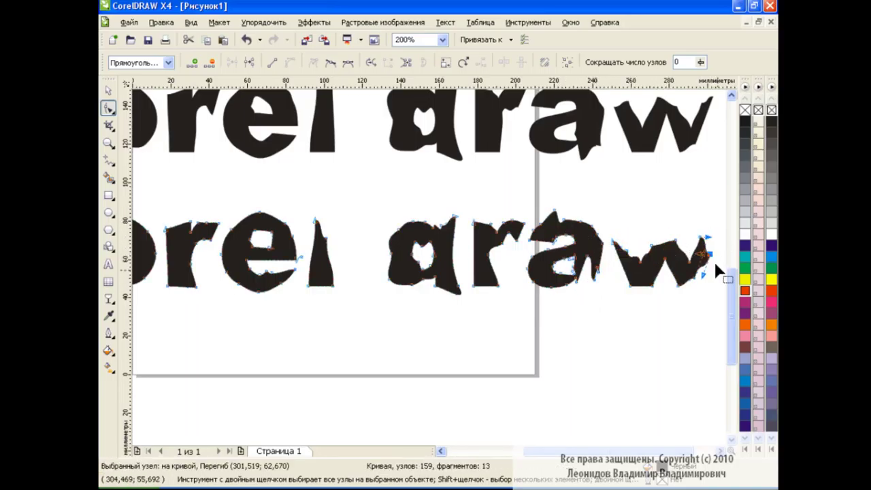
click(107, 89)
click(442, 40)
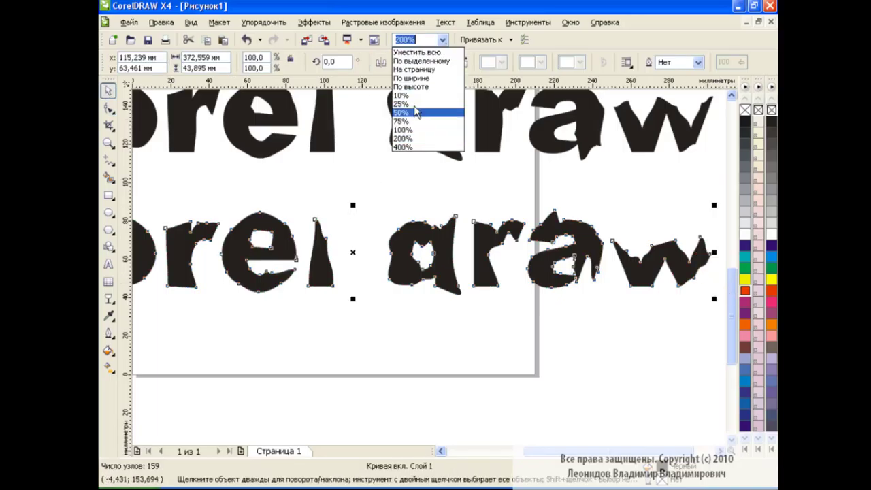
click(442, 130)
scroll(718, 272, up, 2)
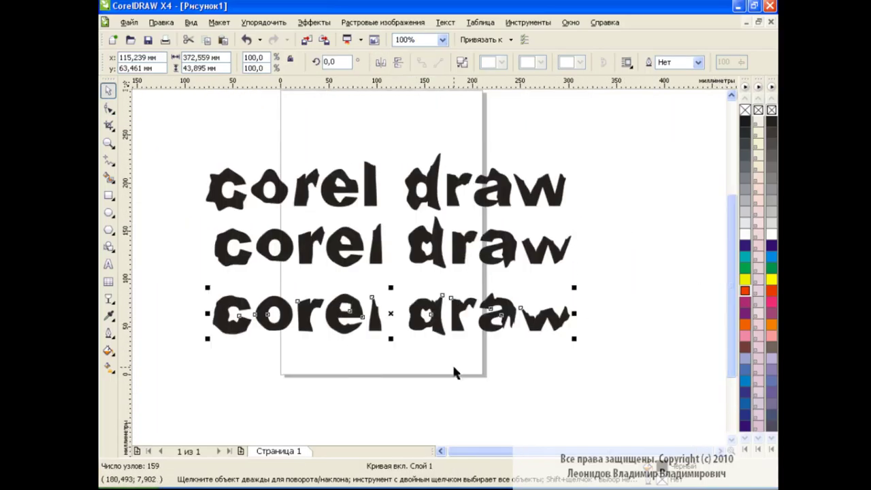
Step: Fill the middle copy with a slightly darker orange via Uniform Fill
click(476, 359)
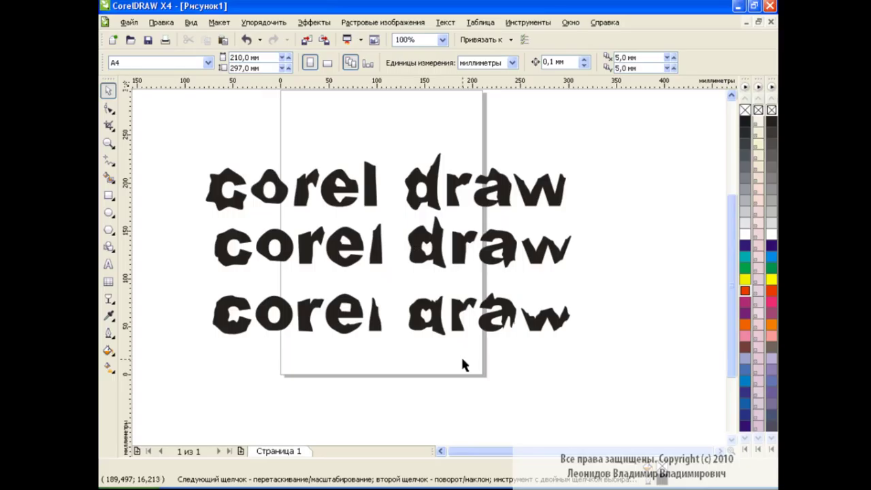
click(441, 451)
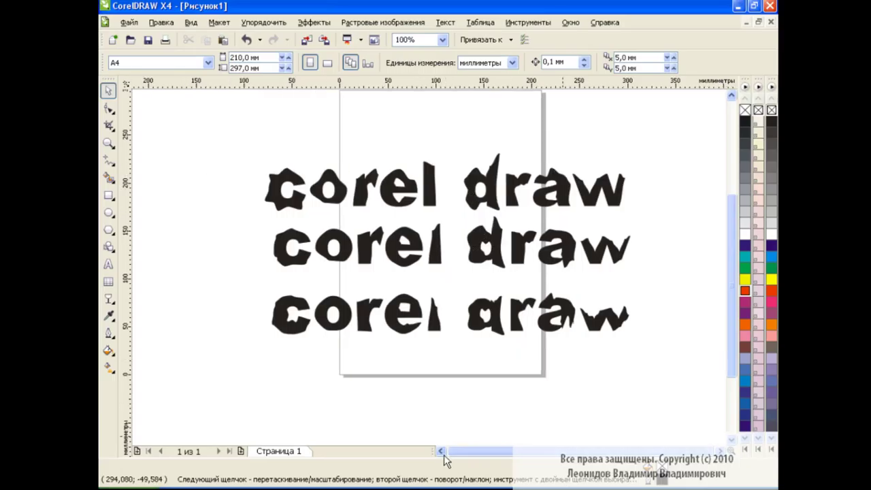
click(478, 178)
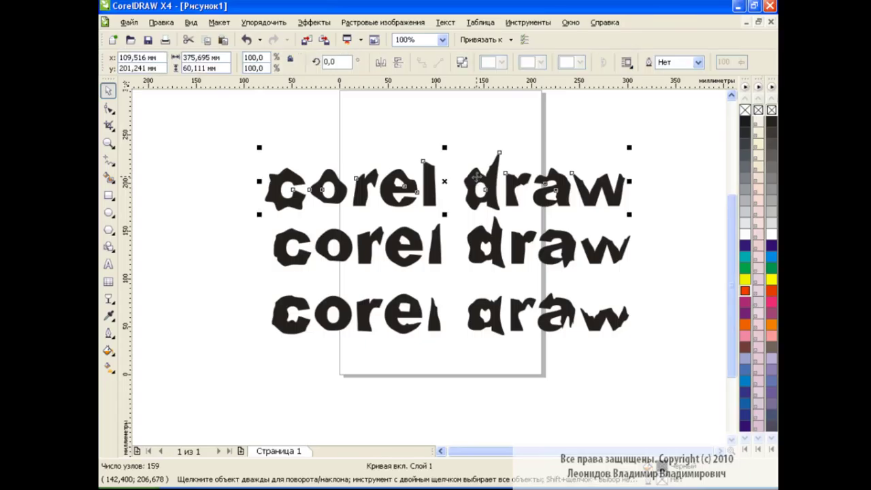
click(478, 231)
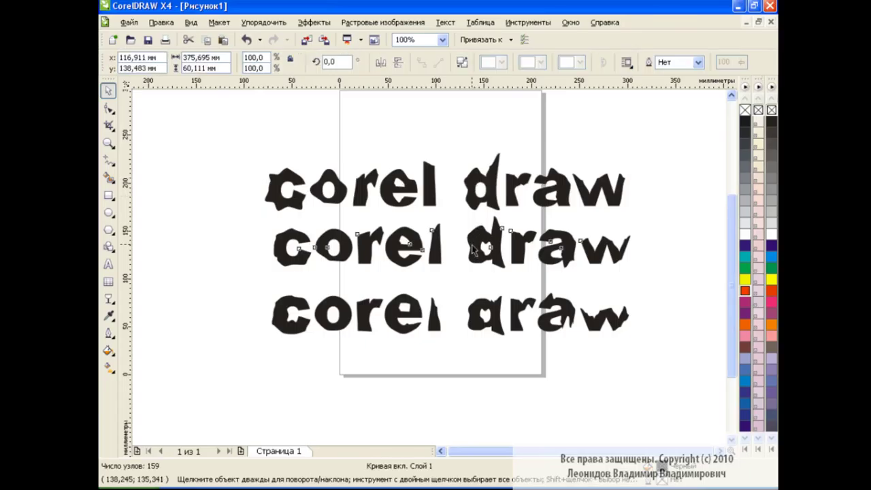
click(107, 351)
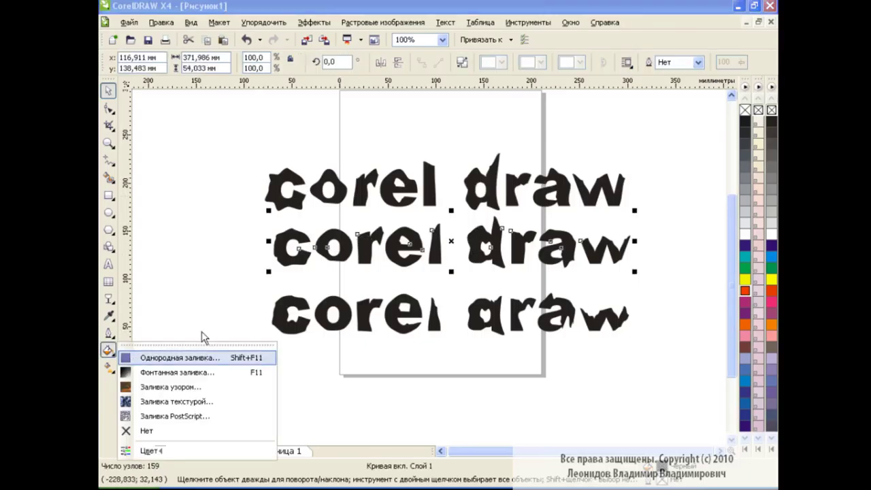
click(170, 356)
click(406, 191)
click(413, 185)
click(428, 315)
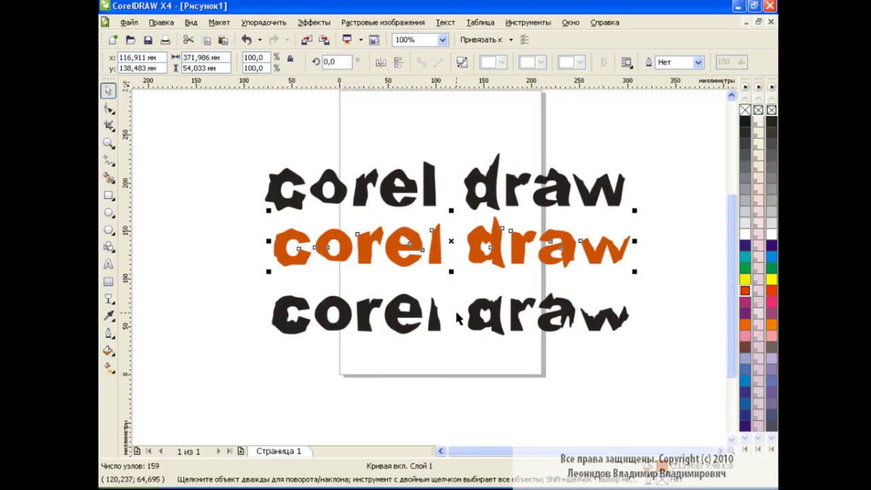
Step: Fill the bottom copy dark red, then stack the orange copy onto the black top copy
click(480, 316)
click(107, 350)
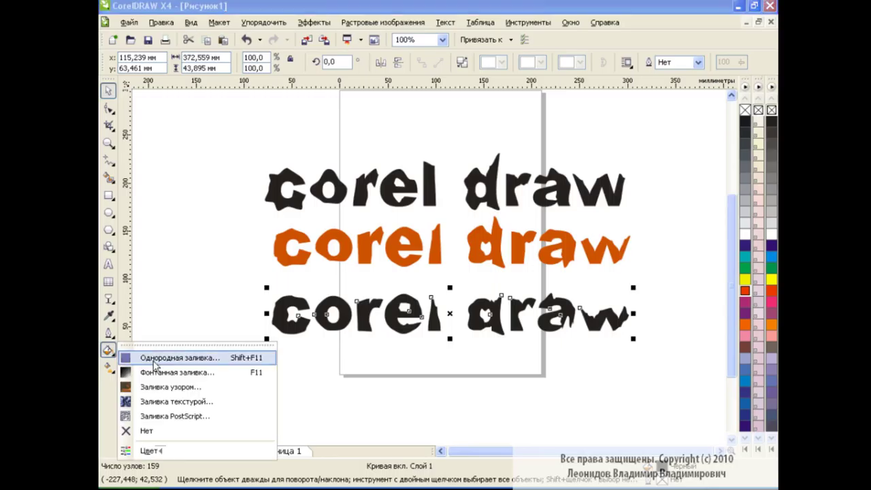
click(170, 357)
click(413, 207)
mouse_move(412, 207)
mouse_down()
mouse_move(346, 162)
mouse_move(407, 225)
mouse_up()
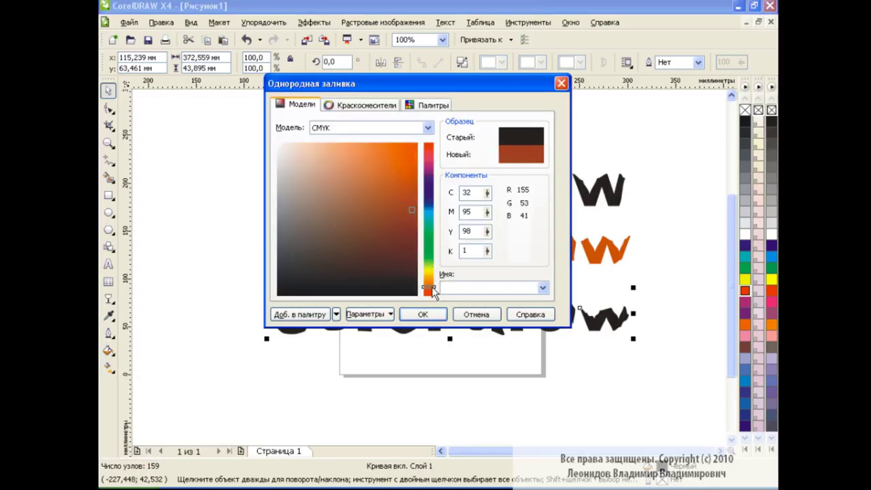
drag(432, 288, 433, 296)
click(423, 314)
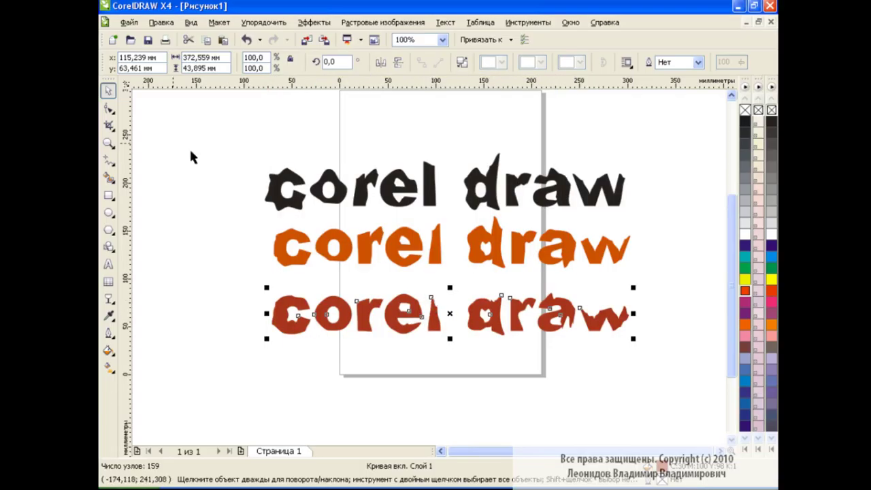
click(478, 248)
drag(450, 241, 442, 184)
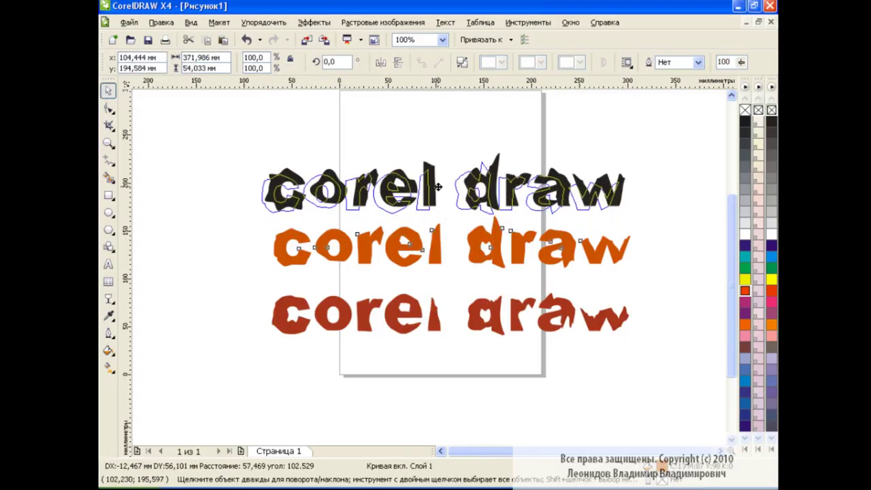
Step: Drag the dark red copy onto the stack and nudge it slightly up-left
drag(442, 316, 446, 194)
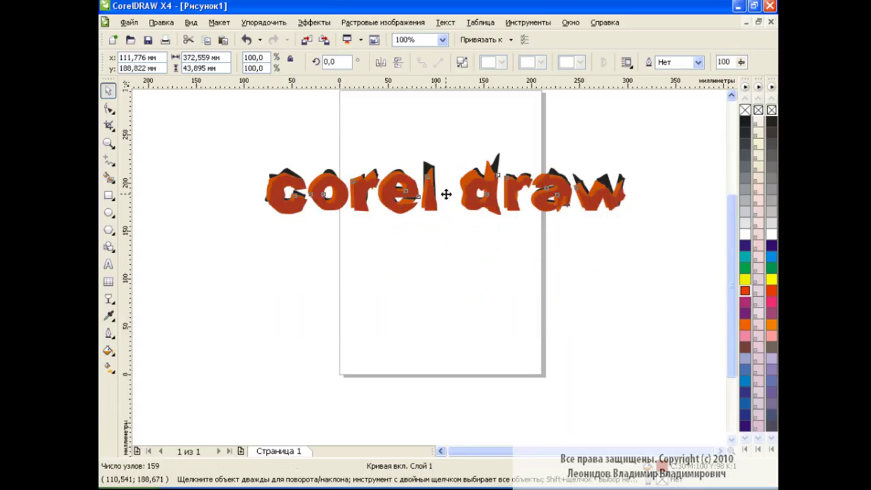
drag(446, 194, 442, 191)
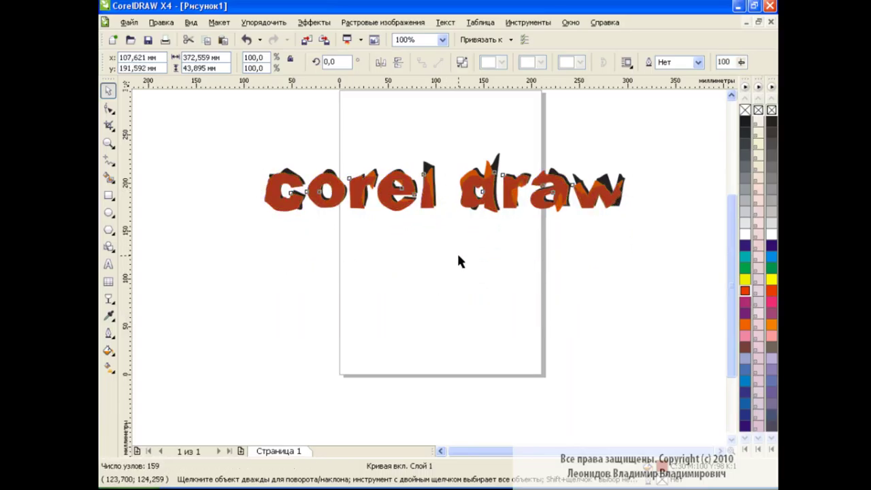
click(468, 294)
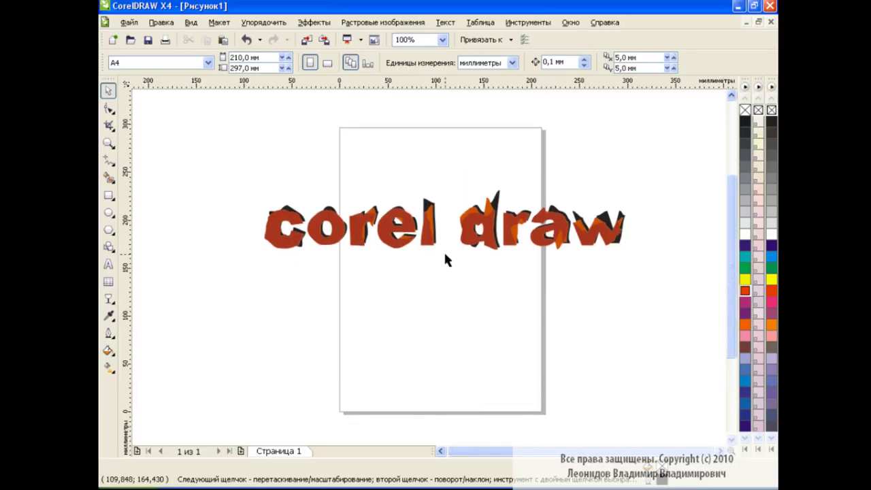
click(342, 233)
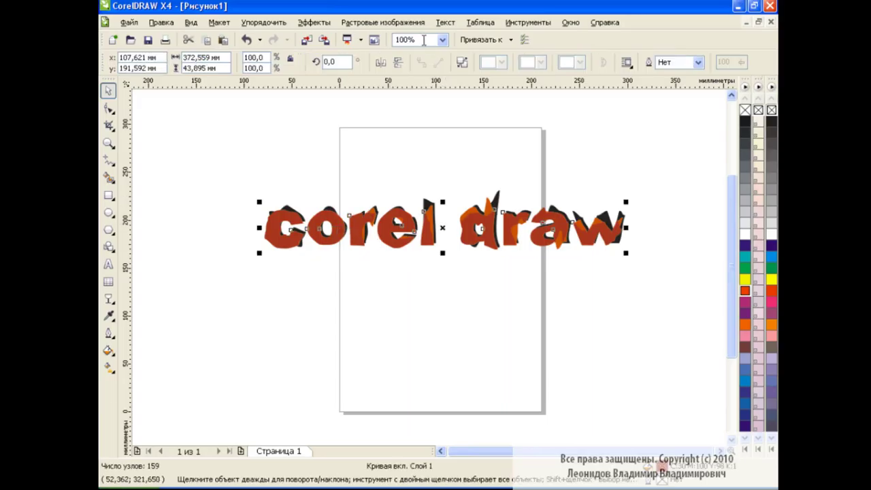
Step: At 200% zoom, pull nodes on the front copy's o and c to roughen their edges
click(442, 40)
click(416, 139)
drag(557, 452, 501, 452)
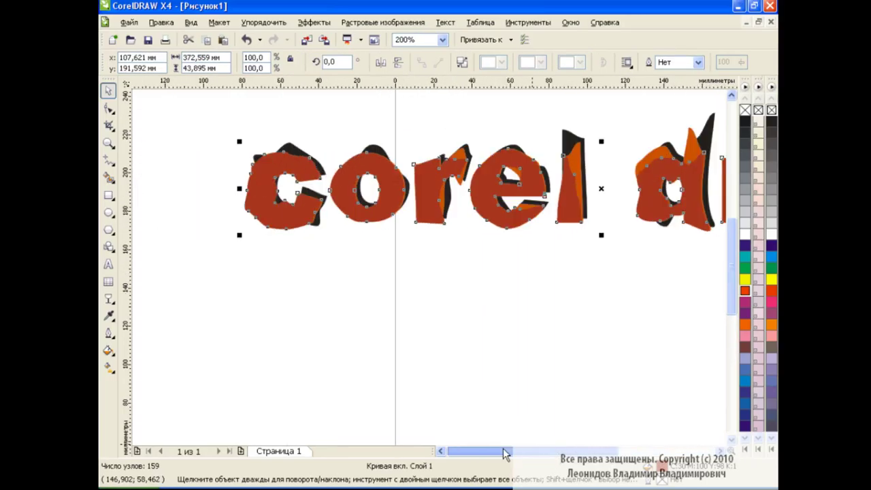
key(F10)
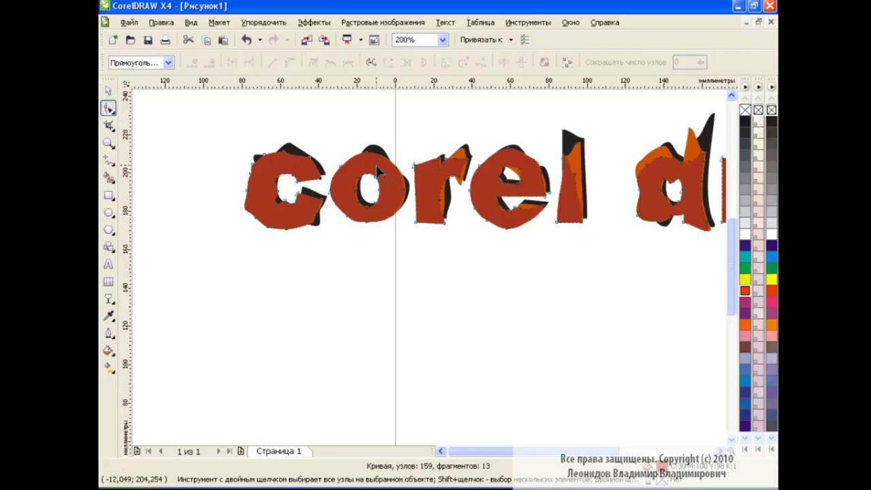
drag(347, 174, 350, 158)
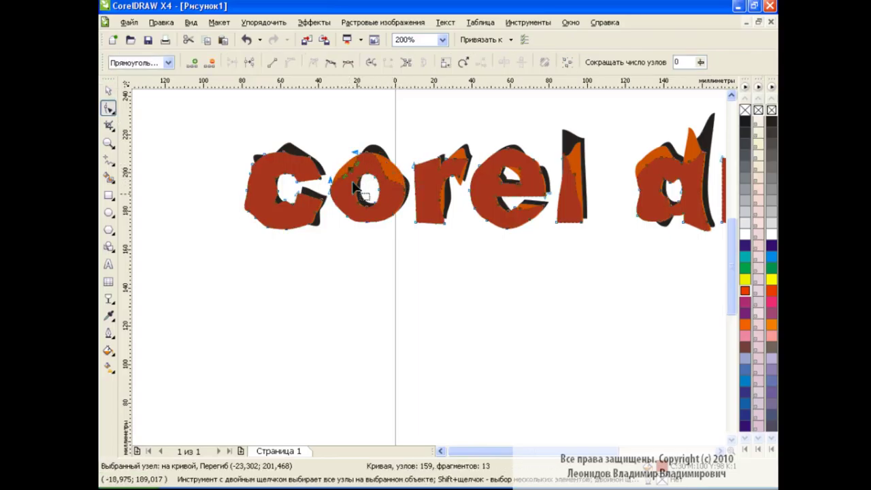
click(389, 224)
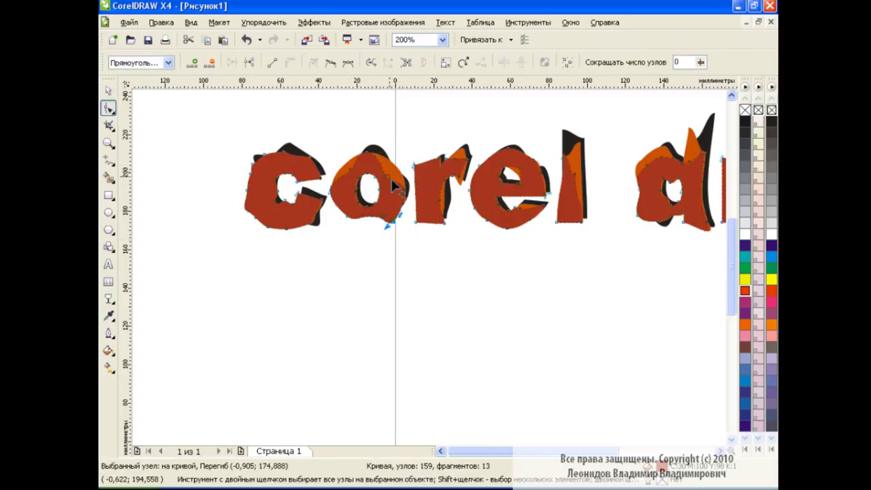
drag(314, 164, 314, 171)
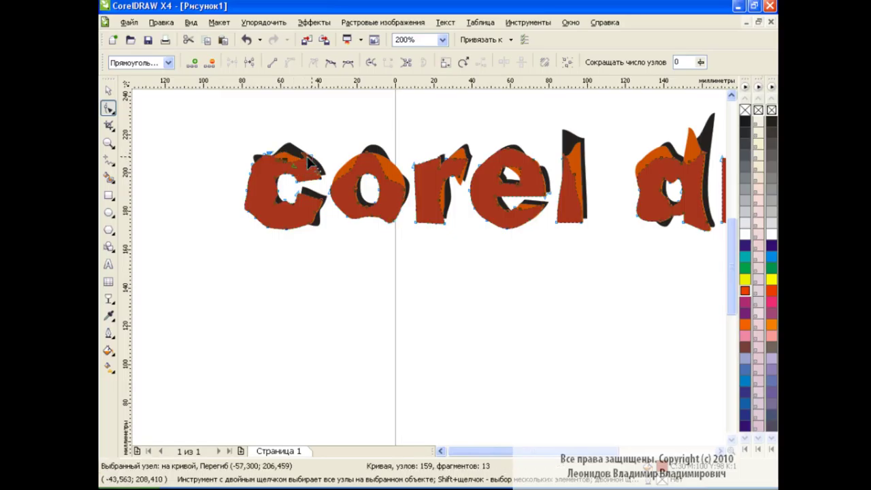
drag(286, 215, 285, 223)
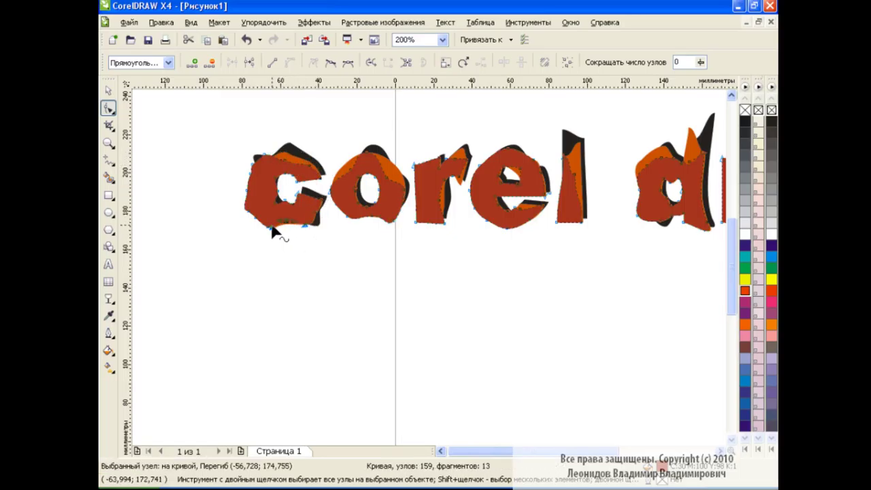
Step: Return to the Pick tool and zoom back out to 100%
key(space)
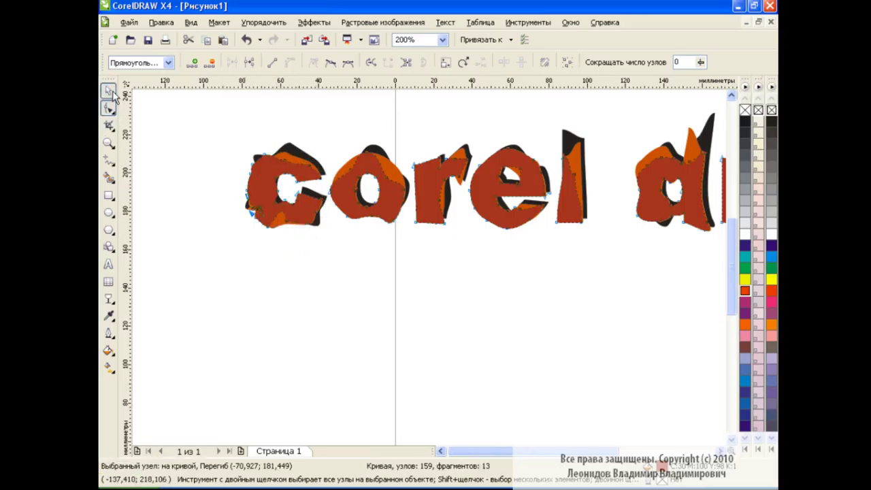
click(442, 39)
click(421, 129)
click(524, 284)
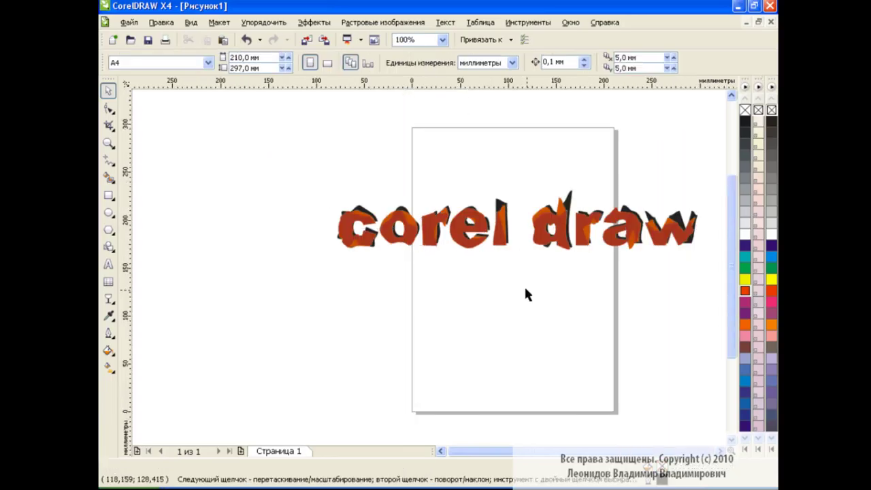
click(504, 449)
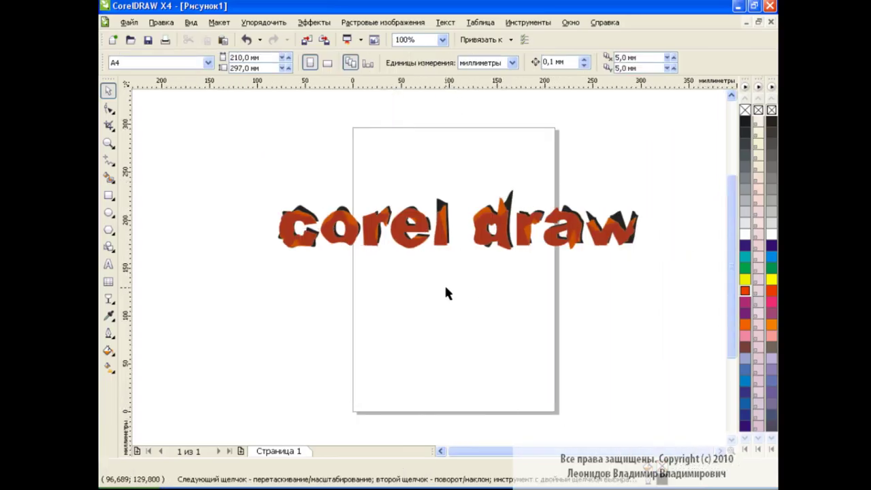